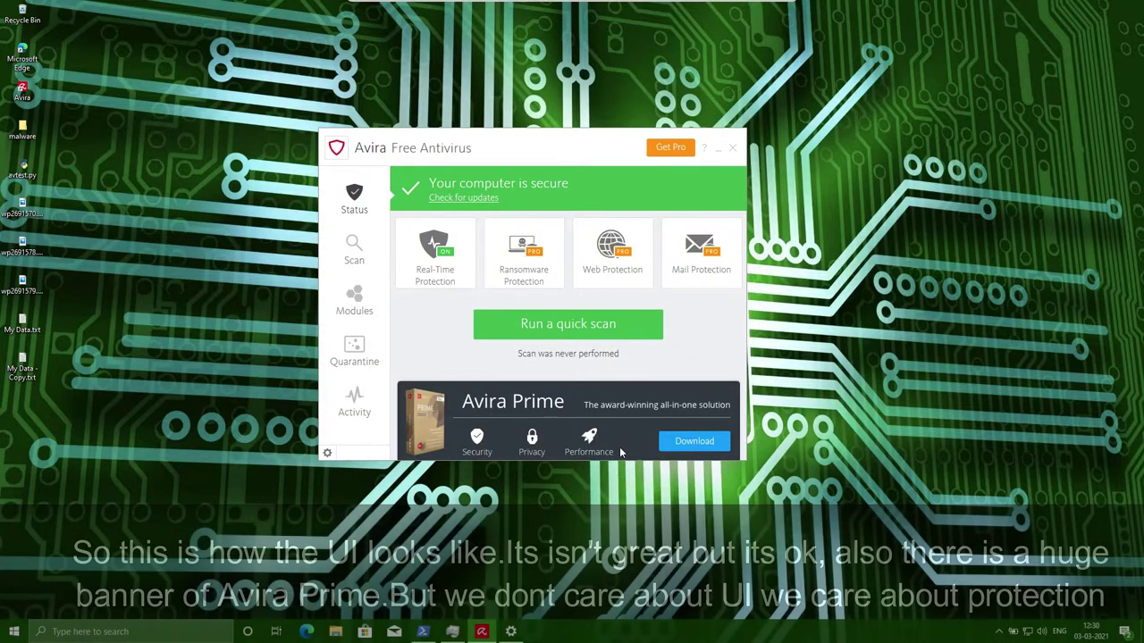
# Step: Review the Real-Time Protection and Firewall modules, then return to the status overview
pyautogui.click(355, 302)
pyautogui.click(461, 183)
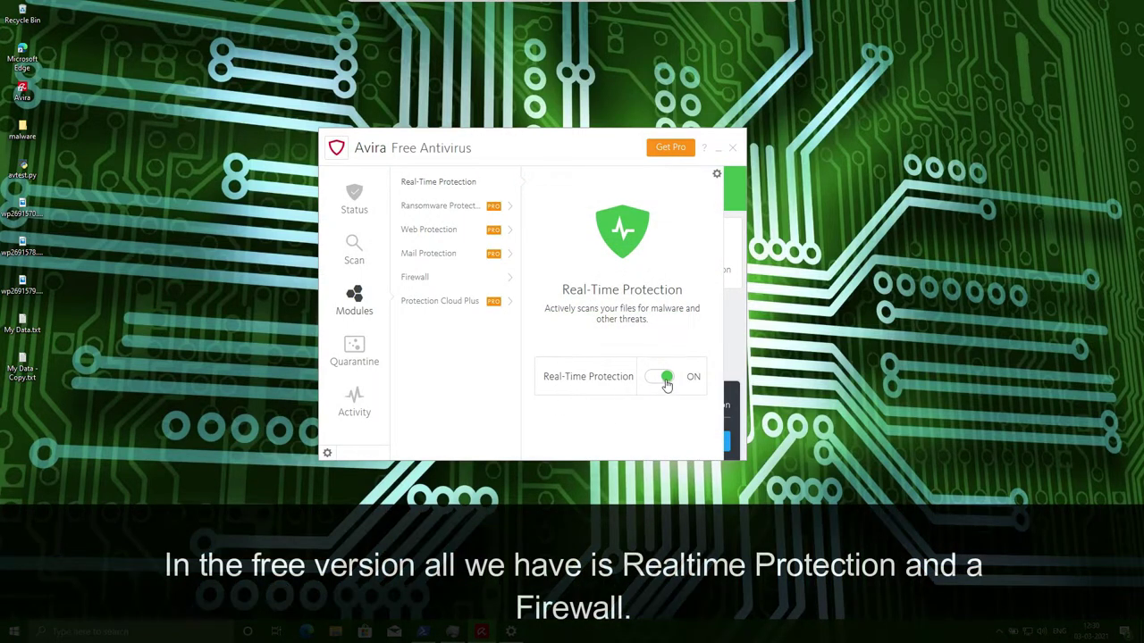
pyautogui.click(423, 278)
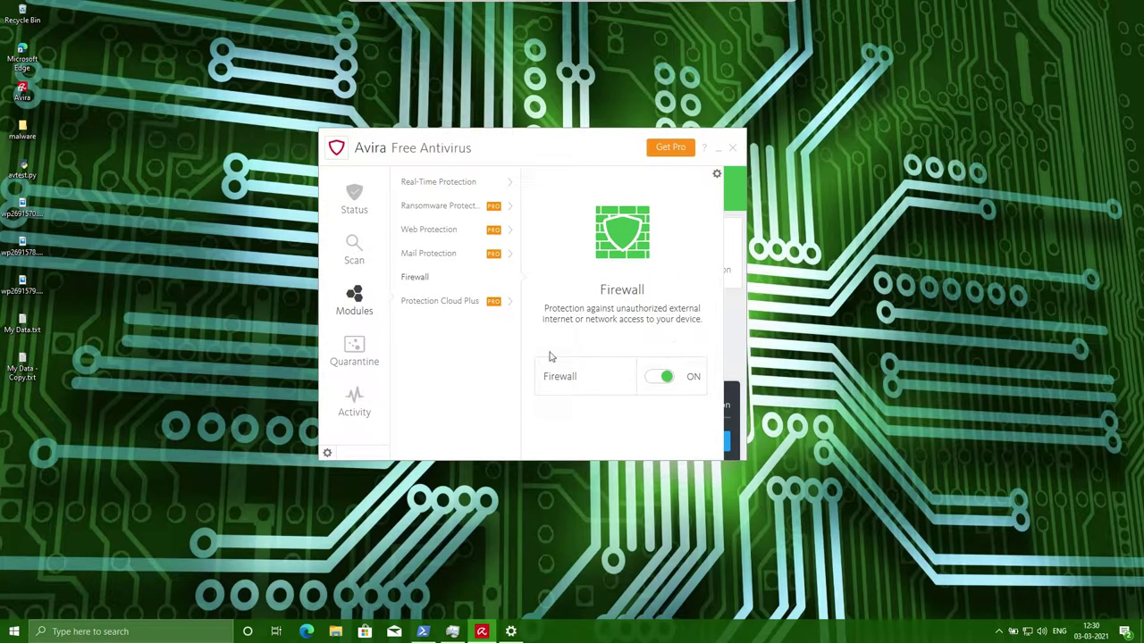
pyautogui.click(347, 187)
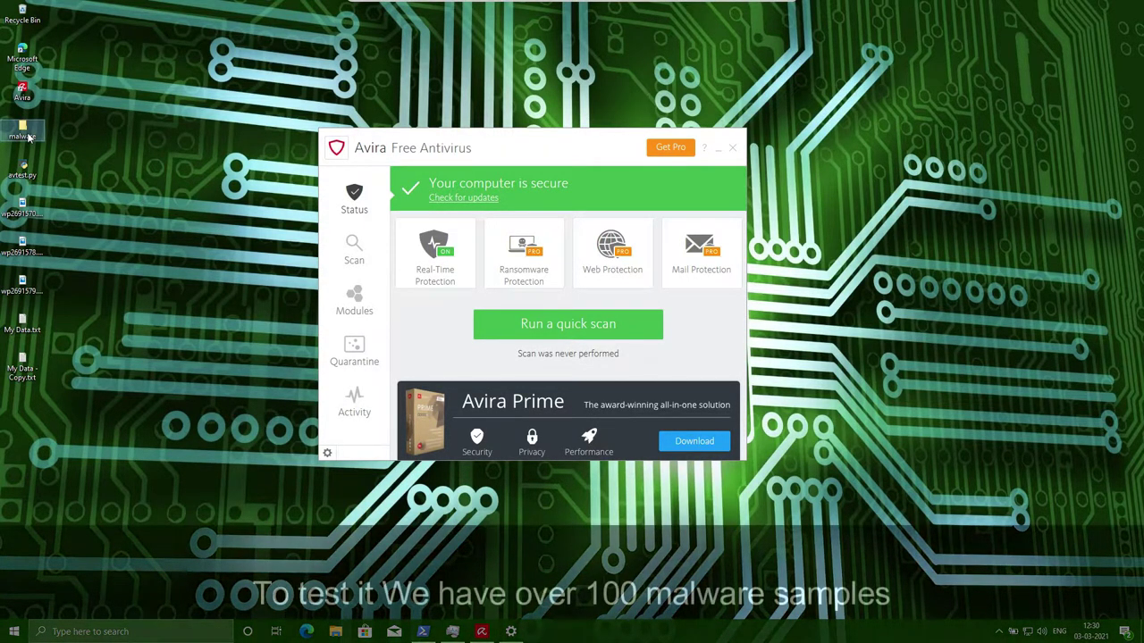
# Step: Look through the samples in the desktop malware folder and close the folder
pyautogui.moveTo(28, 136)
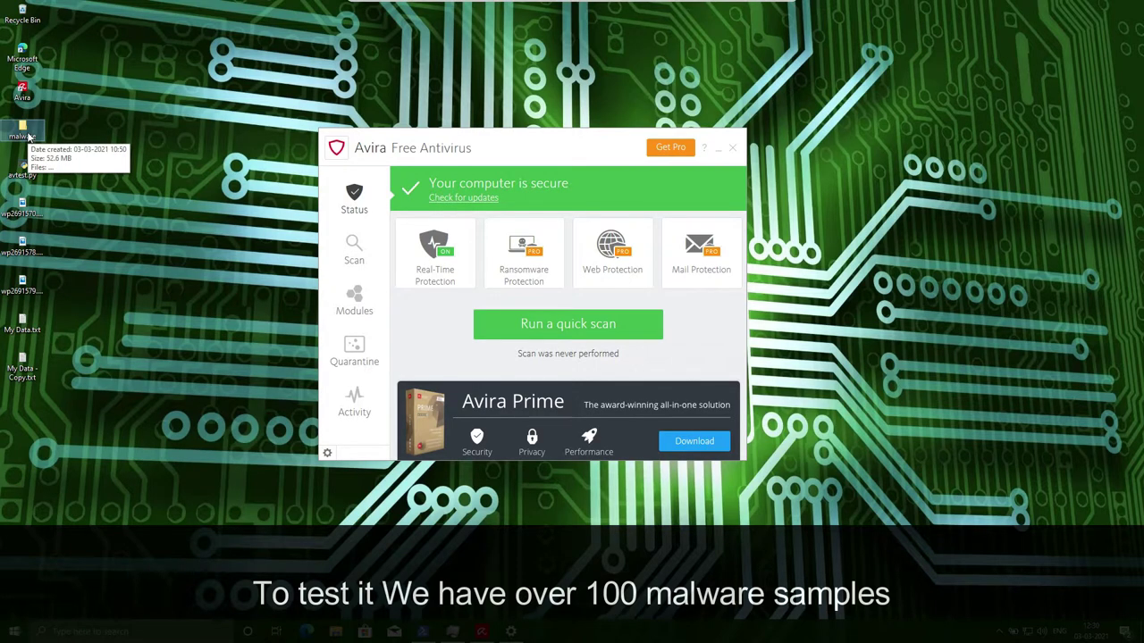
pyautogui.click(28, 136)
pyautogui.doubleClick(27, 136)
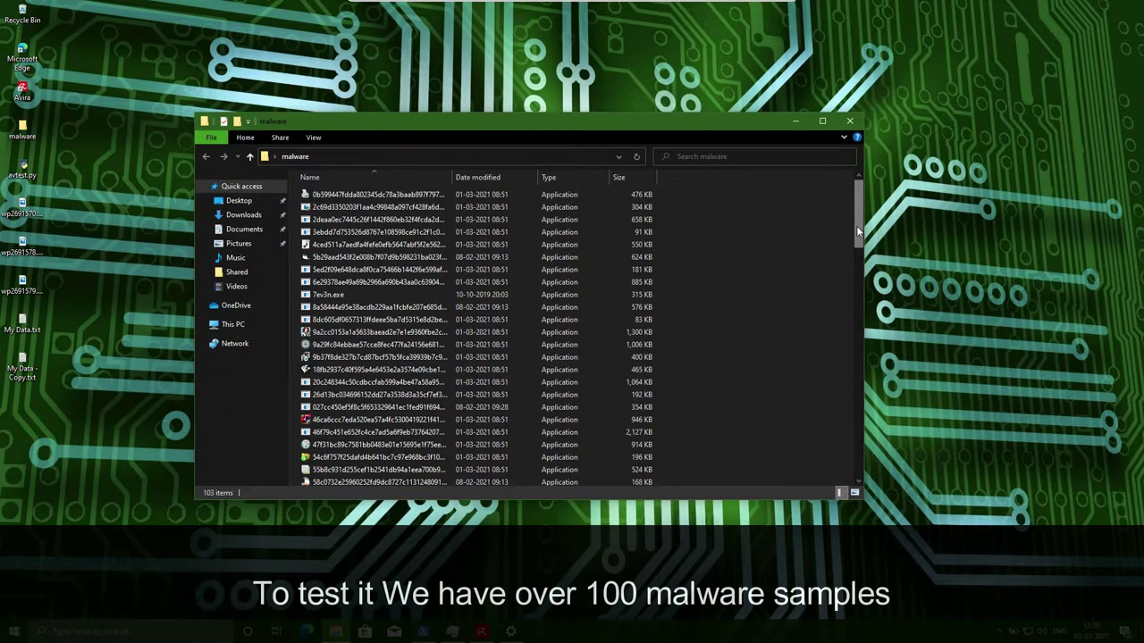
pyautogui.moveTo(858, 231); pyautogui.dragTo(858, 449)
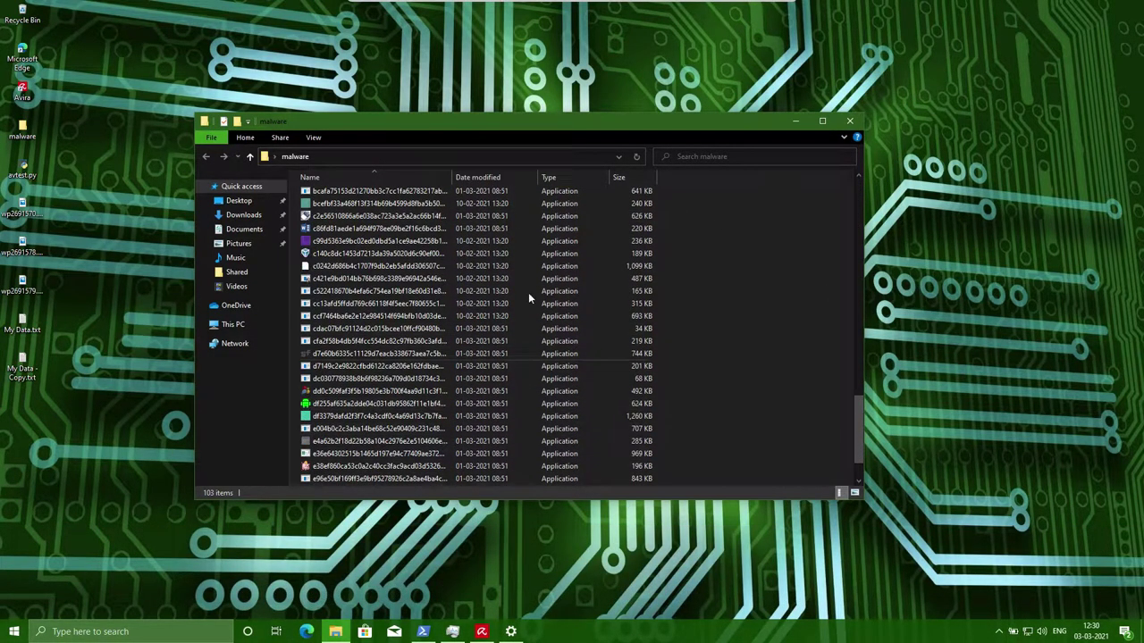
pyautogui.click(856, 124)
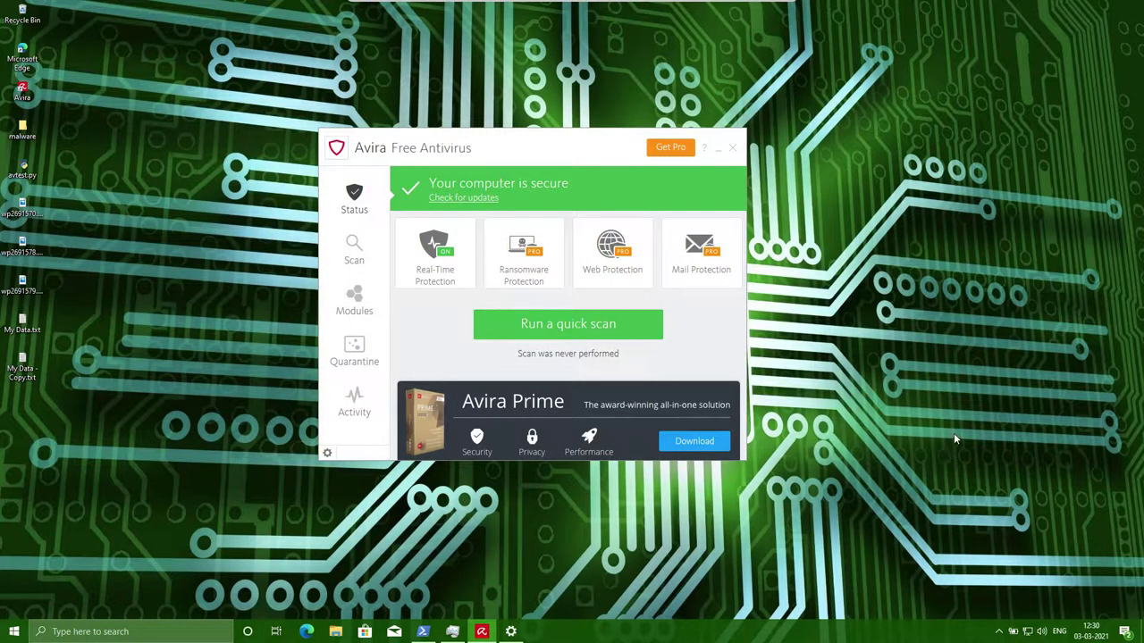
# Step: View the file properties of avtest.py on the desktop and close them without changes
pyautogui.click(22, 170)
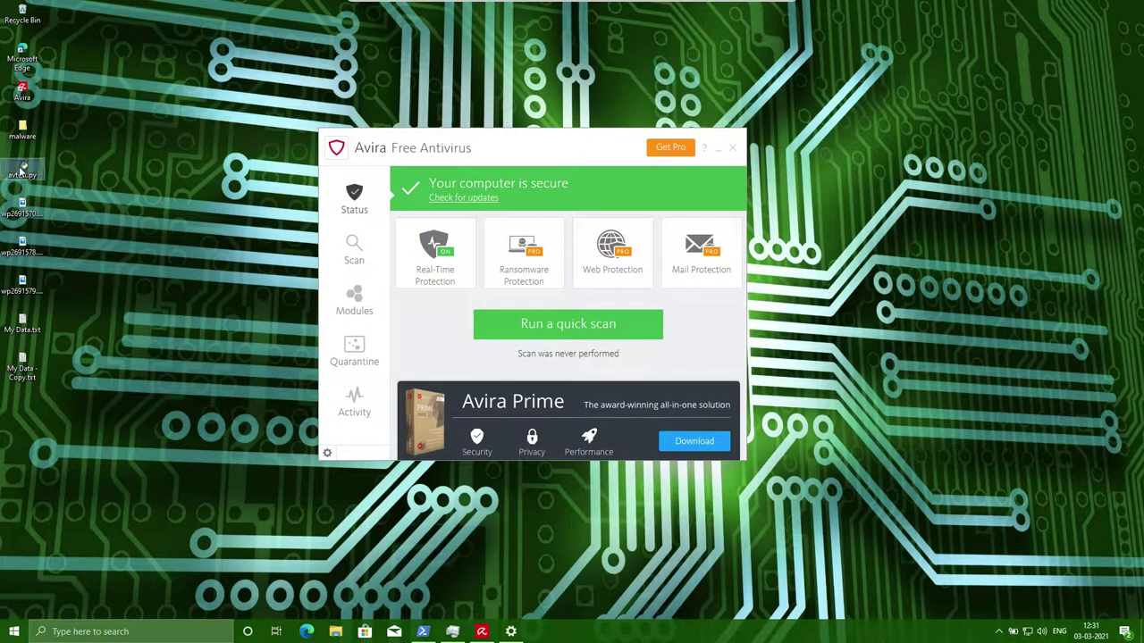
pyautogui.rightClick(20, 168)
pyautogui.click(100, 344)
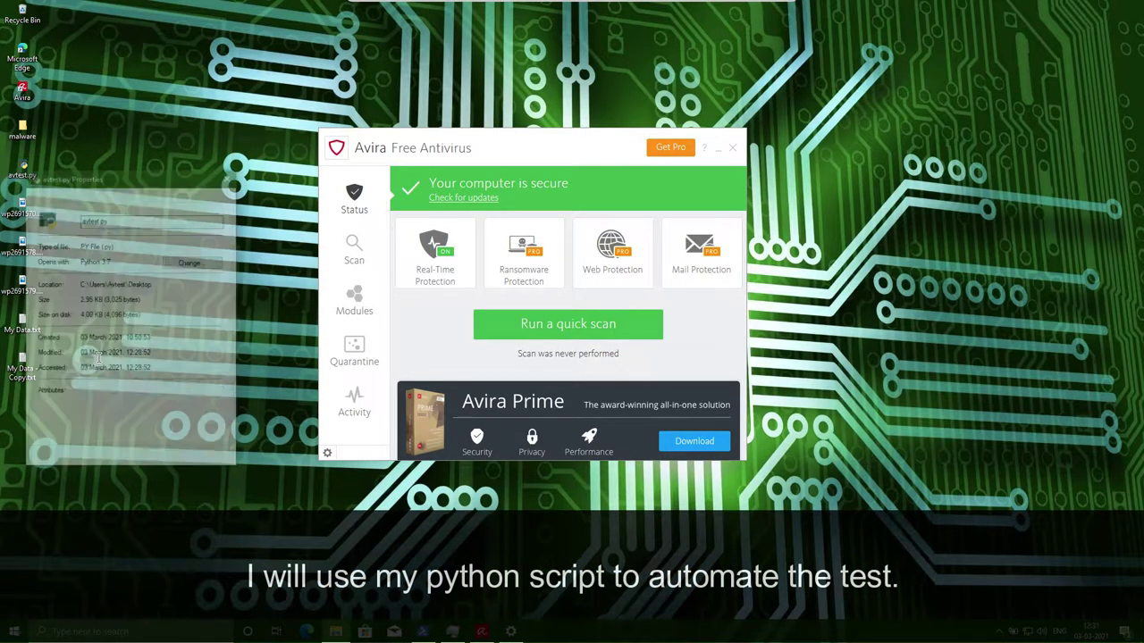
pyautogui.moveTo(99, 177); pyautogui.dragTo(220, 120)
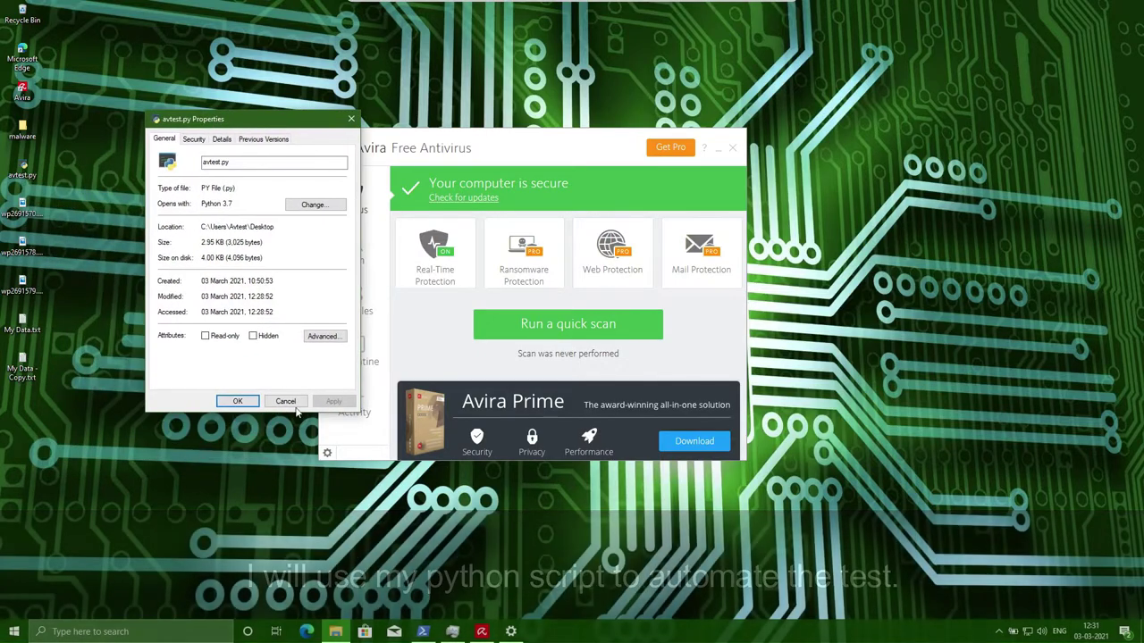
pyautogui.click(286, 400)
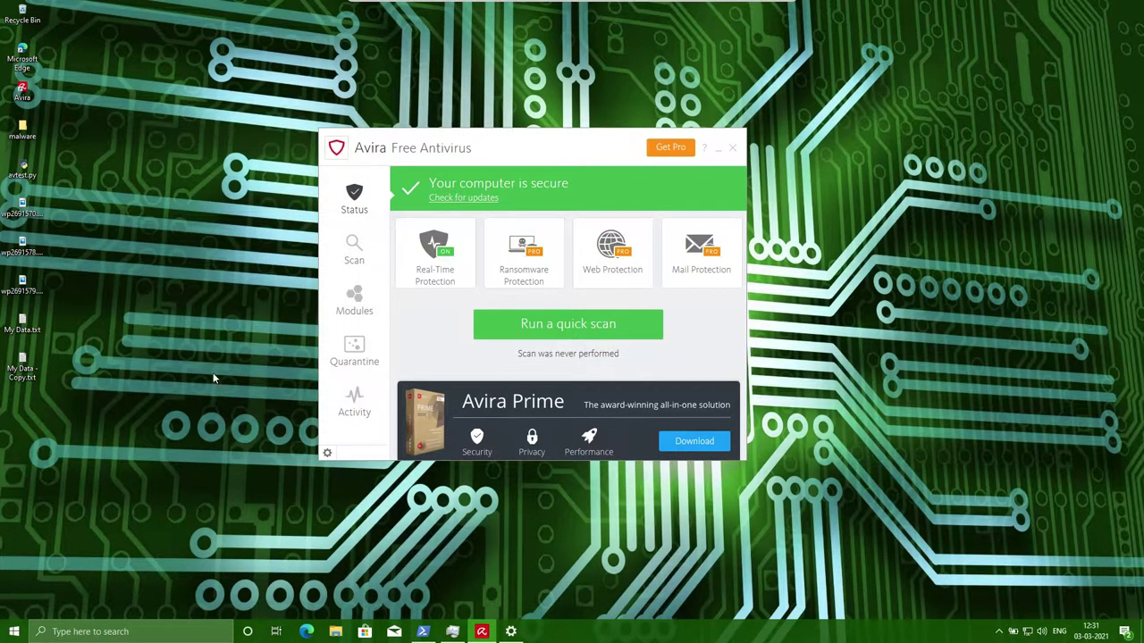
# Step: Remove the desktop malware folder from the Real-Time Protection exceptions, save the configuration and return to the status overview
pyautogui.click(354, 299)
pyautogui.click(449, 184)
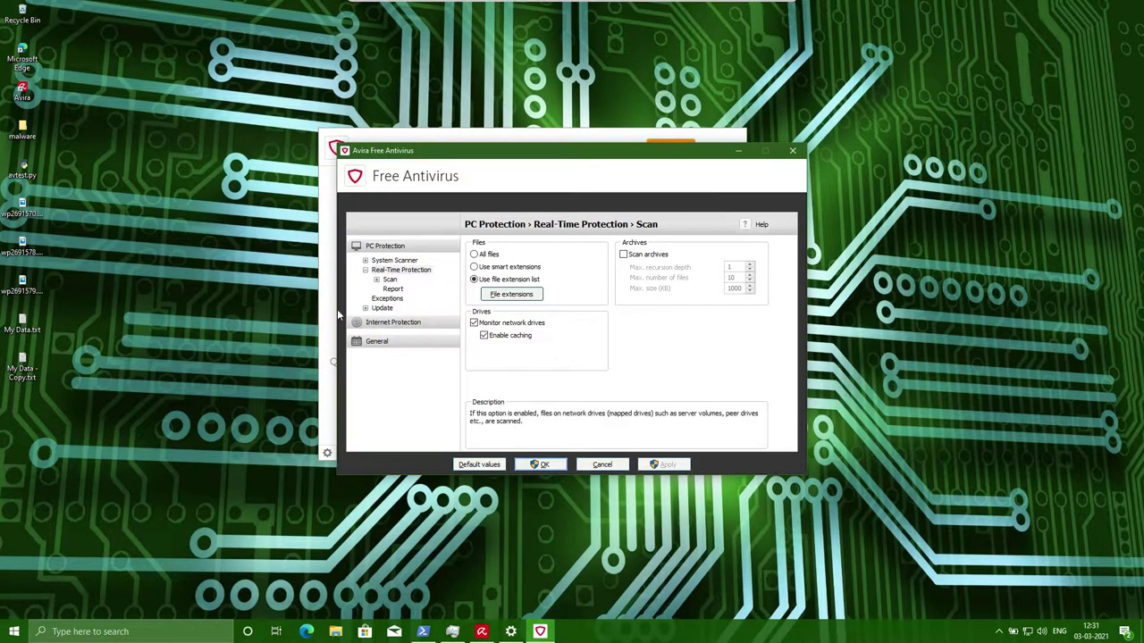
pyautogui.click(388, 299)
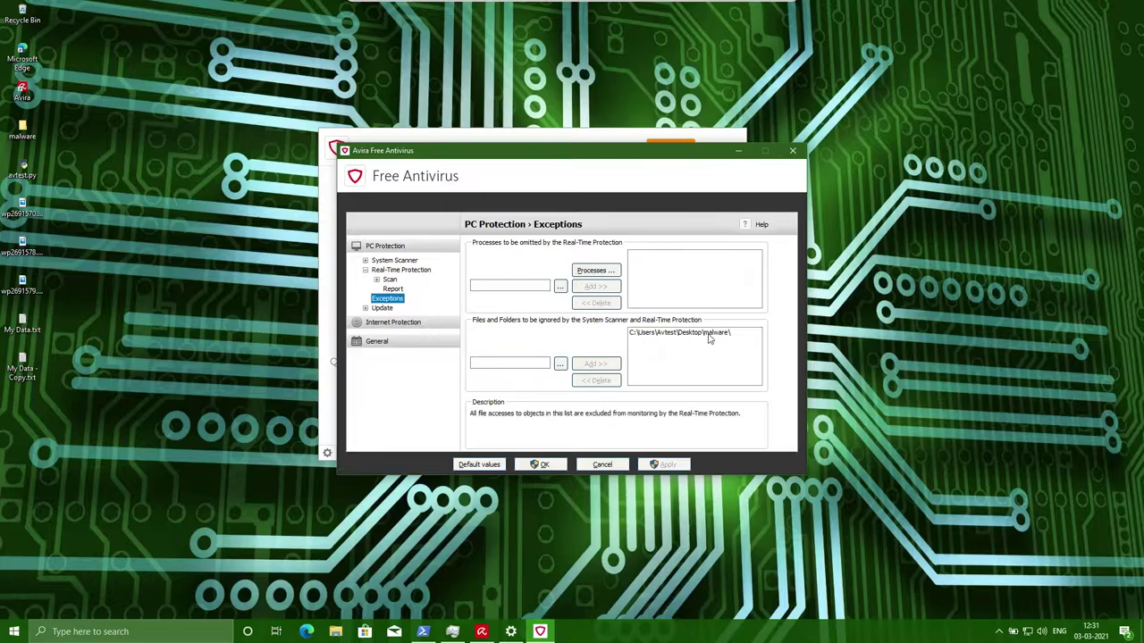
pyautogui.click(709, 347)
pyautogui.click(606, 381)
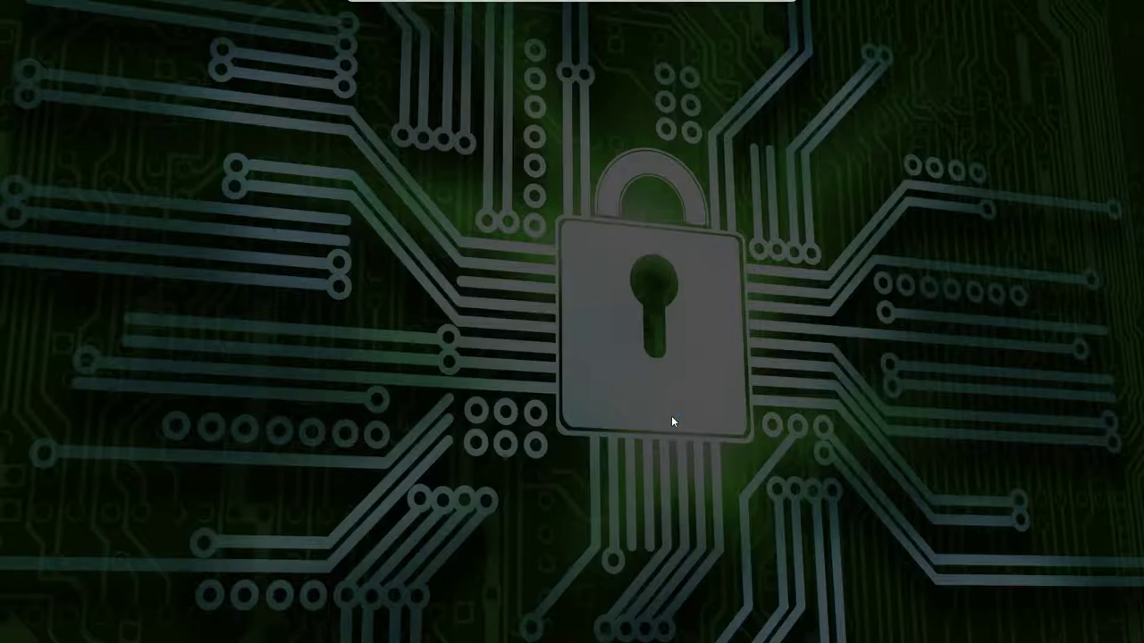
pyautogui.click(510, 396)
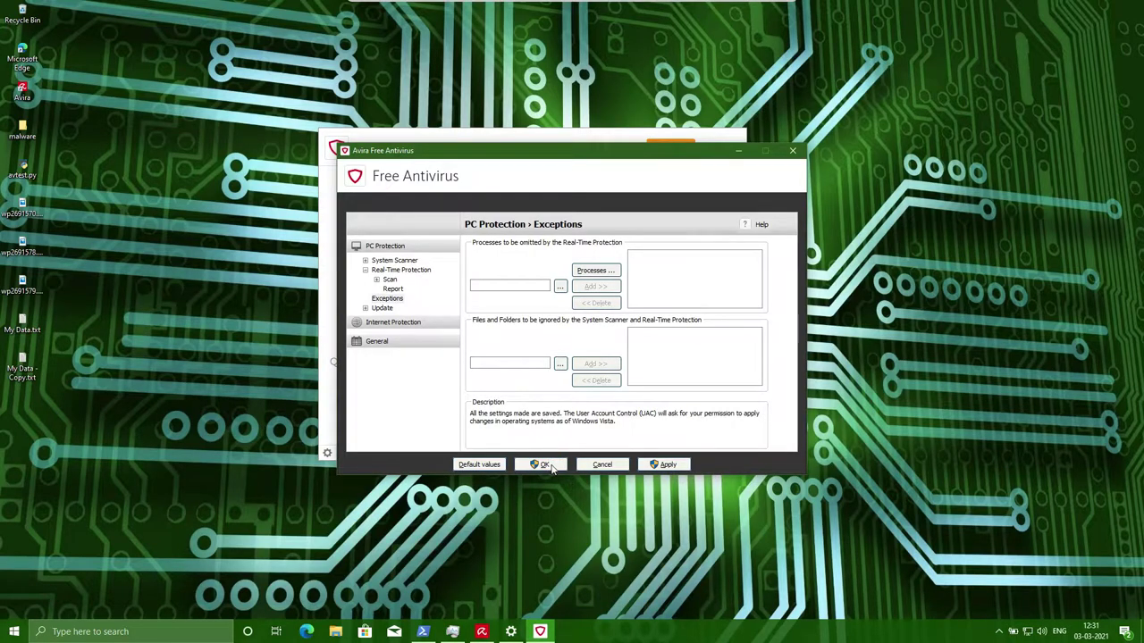
pyautogui.click(544, 465)
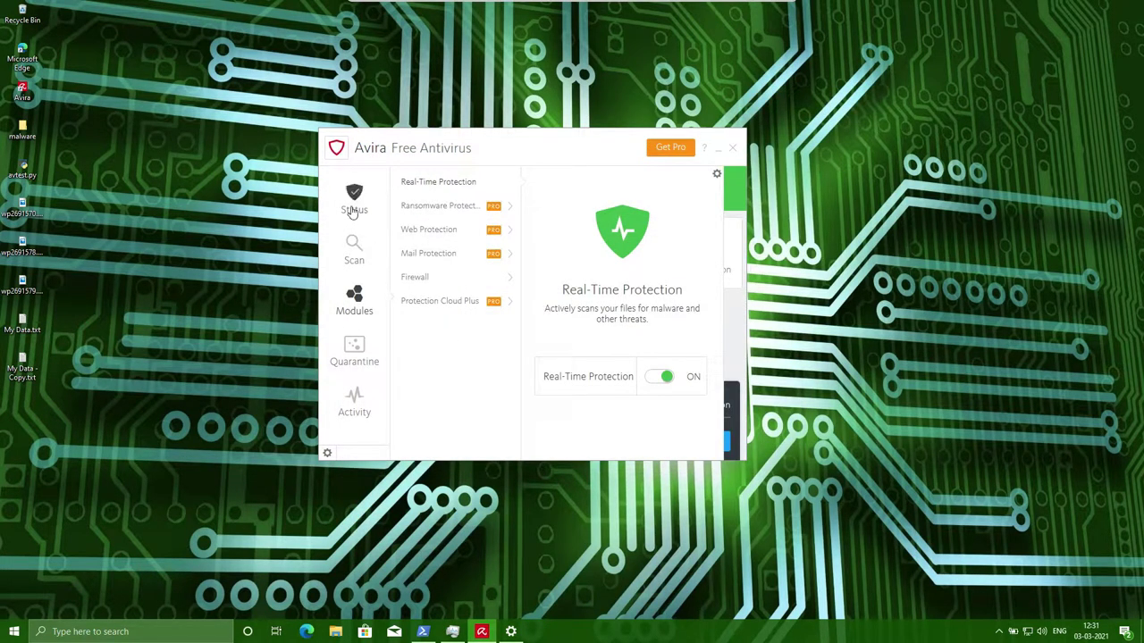
pyautogui.click(354, 202)
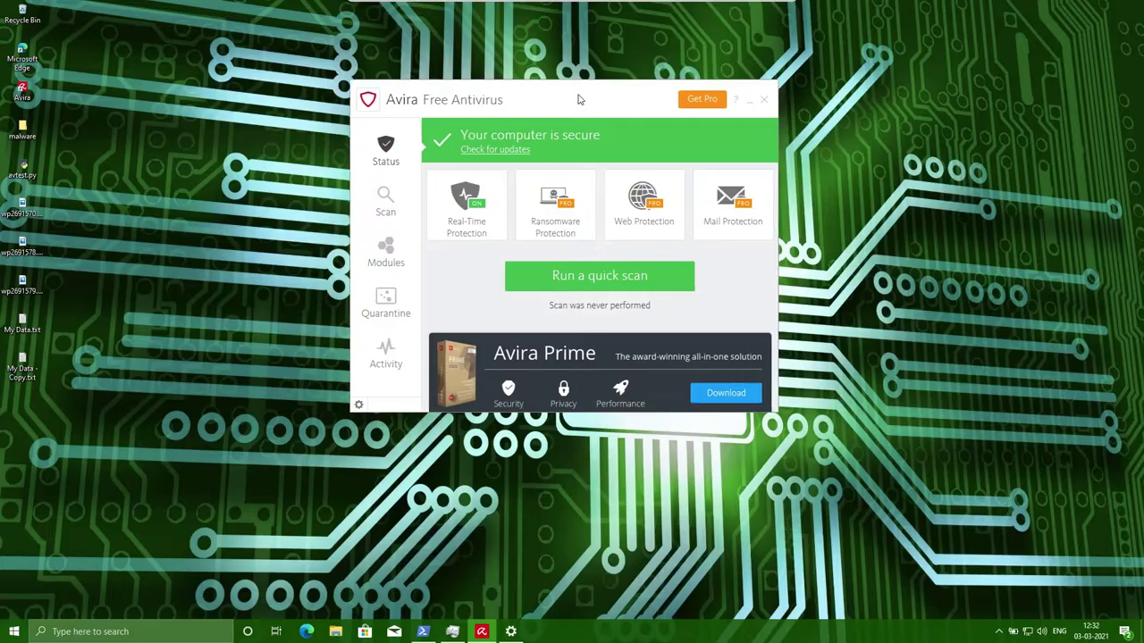
# Step: Arrange the antivirus, Task Manager and PowerShell windows so that all three are visible without overlapping
pyautogui.moveTo(577, 96); pyautogui.dragTo(378, 66)
pyautogui.click(452, 632)
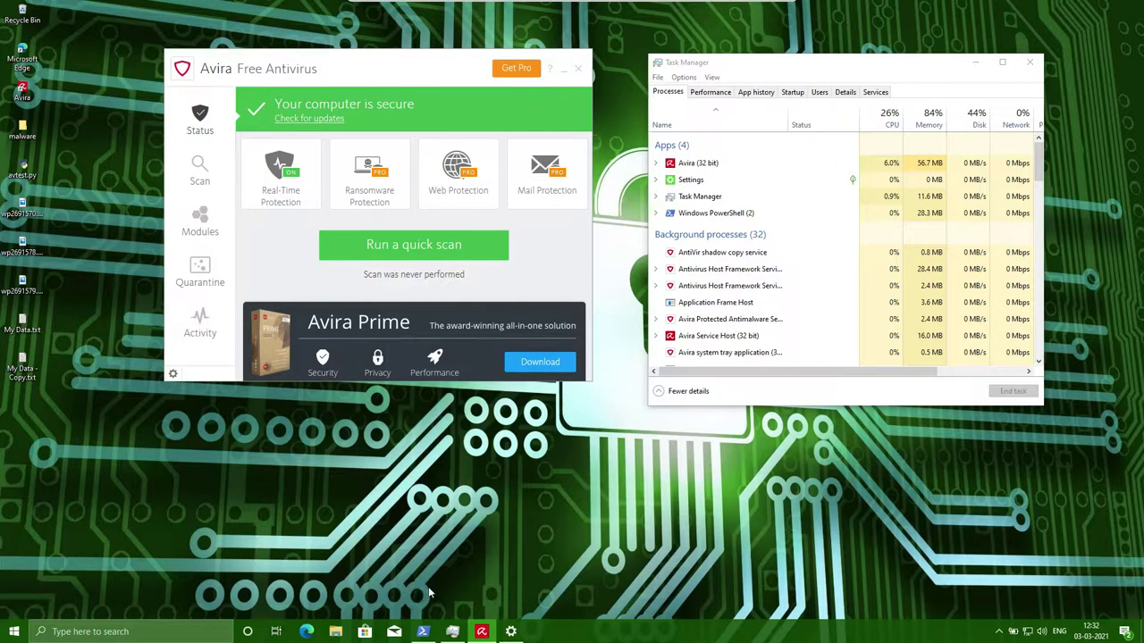
pyautogui.click(422, 632)
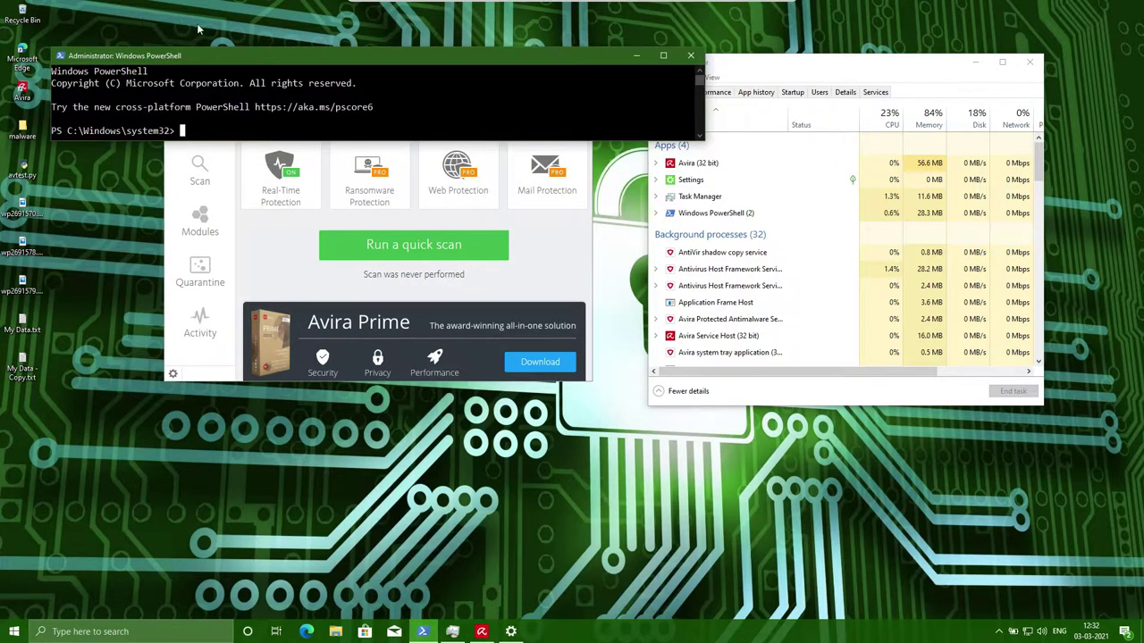
pyautogui.moveTo(288, 54); pyautogui.dragTo(395, 452)
# Step: Change the PowerShell directory to C:/users/avtest/desktop and clear the console
pyautogui.write('cd C:/users/avtest')
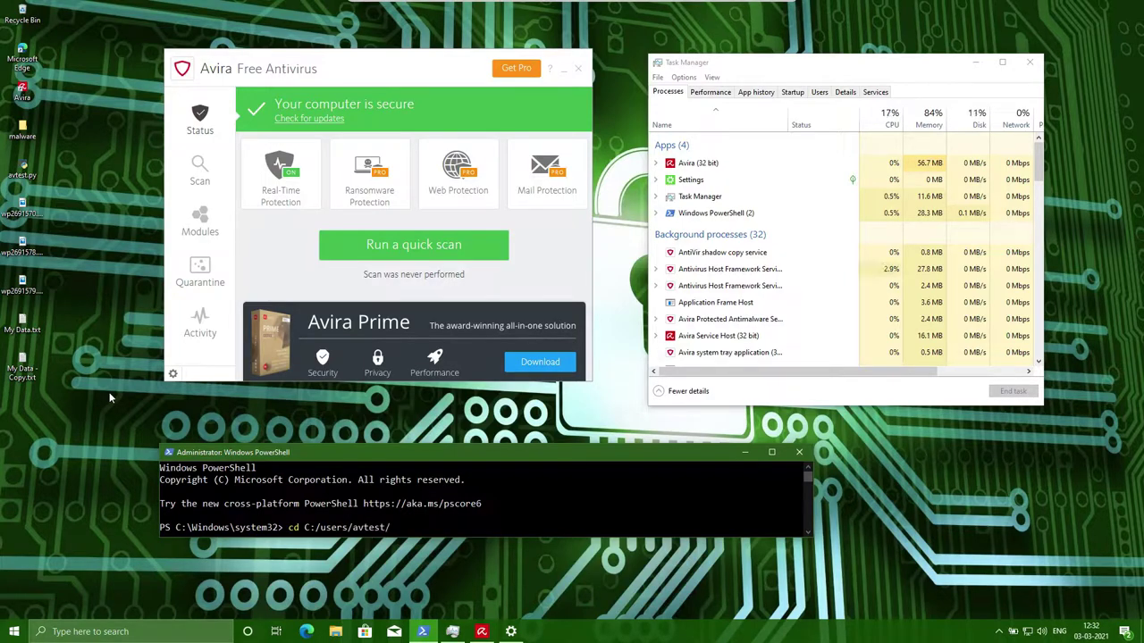
pyautogui.write('/desktop')
pyautogui.press('Return')
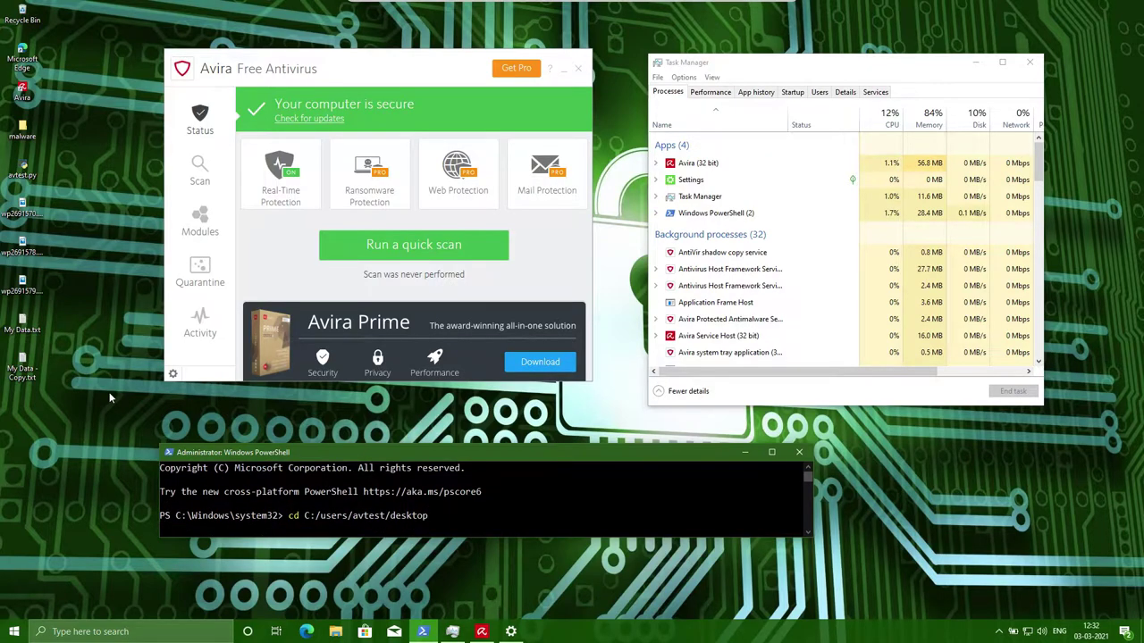
pyautogui.write('cl')
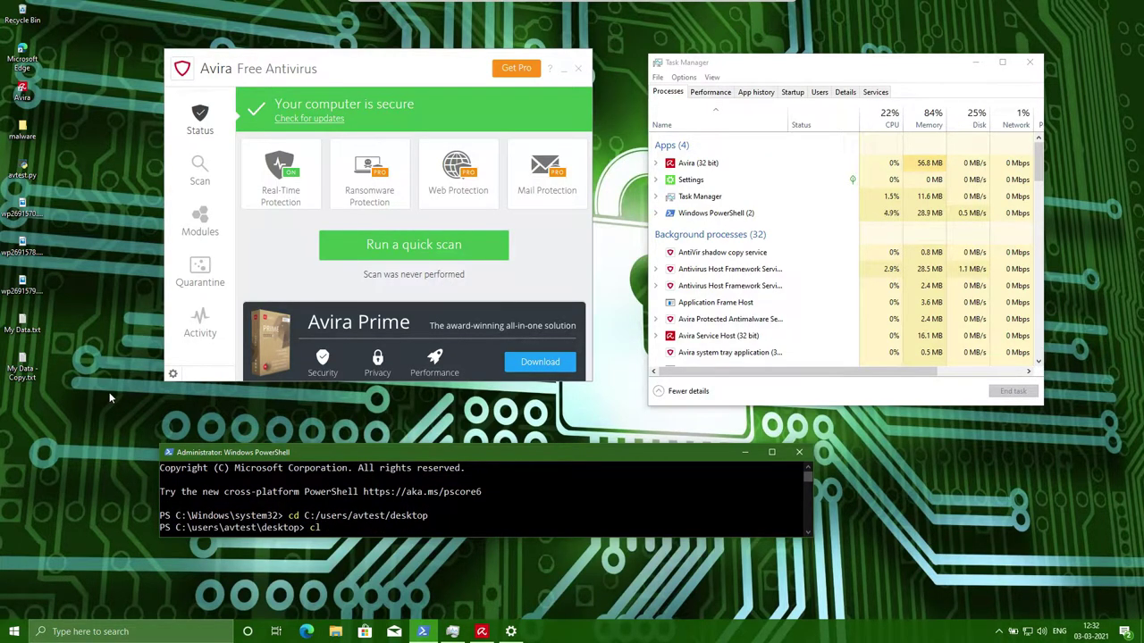
pyautogui.write('s')
pyautogui.press('Return')
# Step: Run avtest.py with Python and answer Yes to start the malware test
pyautogui.write('python avtest.py')
pyautogui.press('Return')
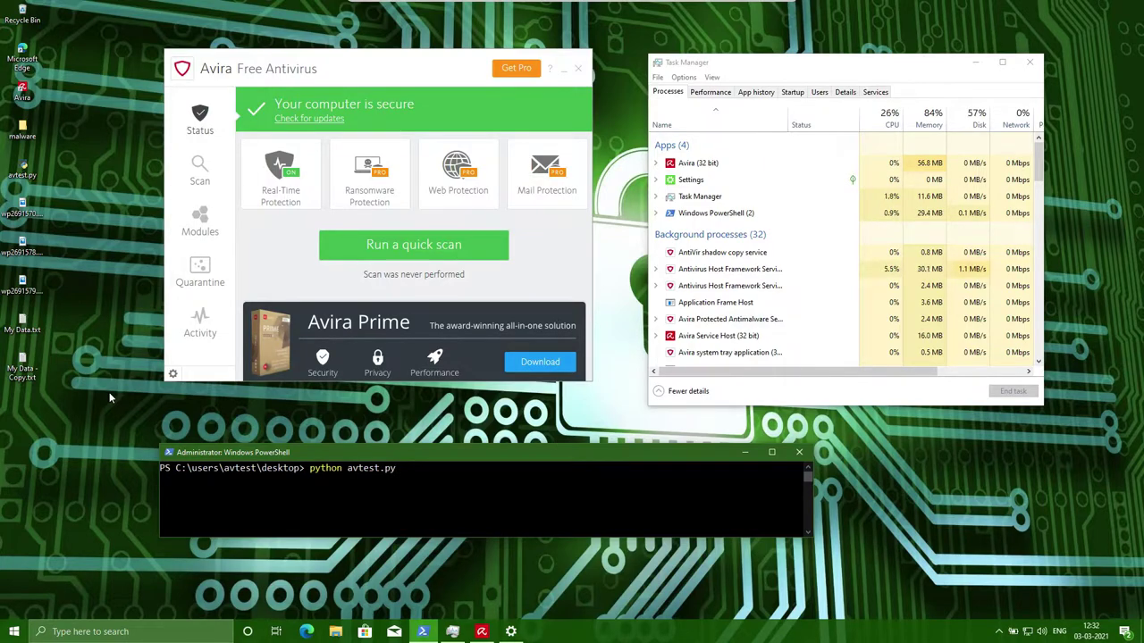
pyautogui.write('Yes')
pyautogui.press('Return')
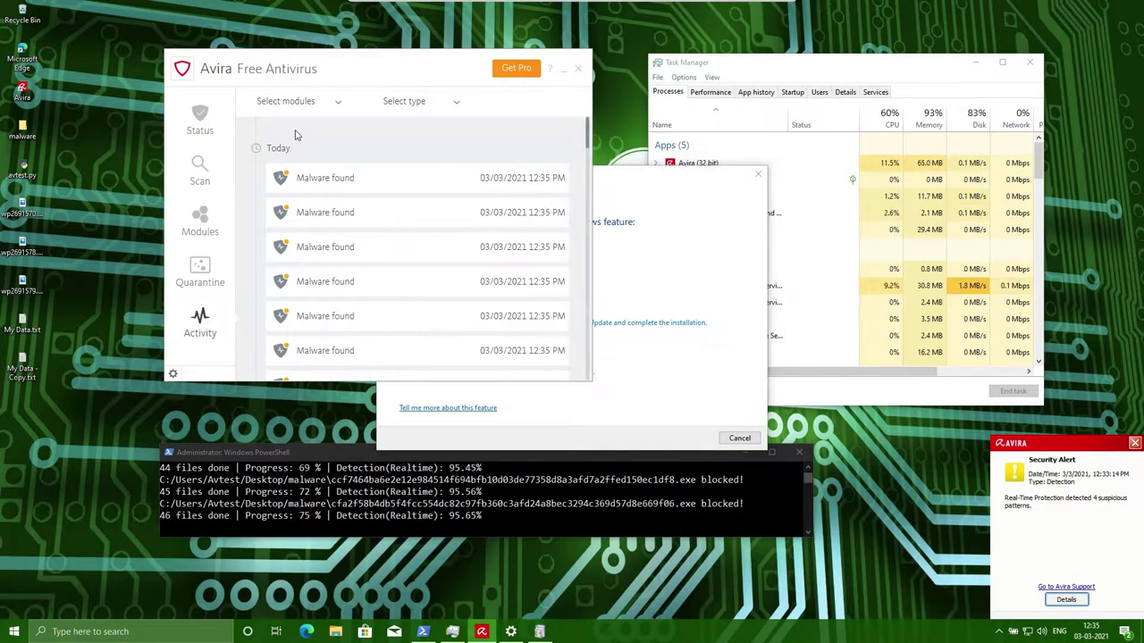
# Step: Move the Windows Features dialog aside and continue past the test summary to return to the PowerShell prompt
pyautogui.moveTo(612, 187); pyautogui.dragTo(255, 185)
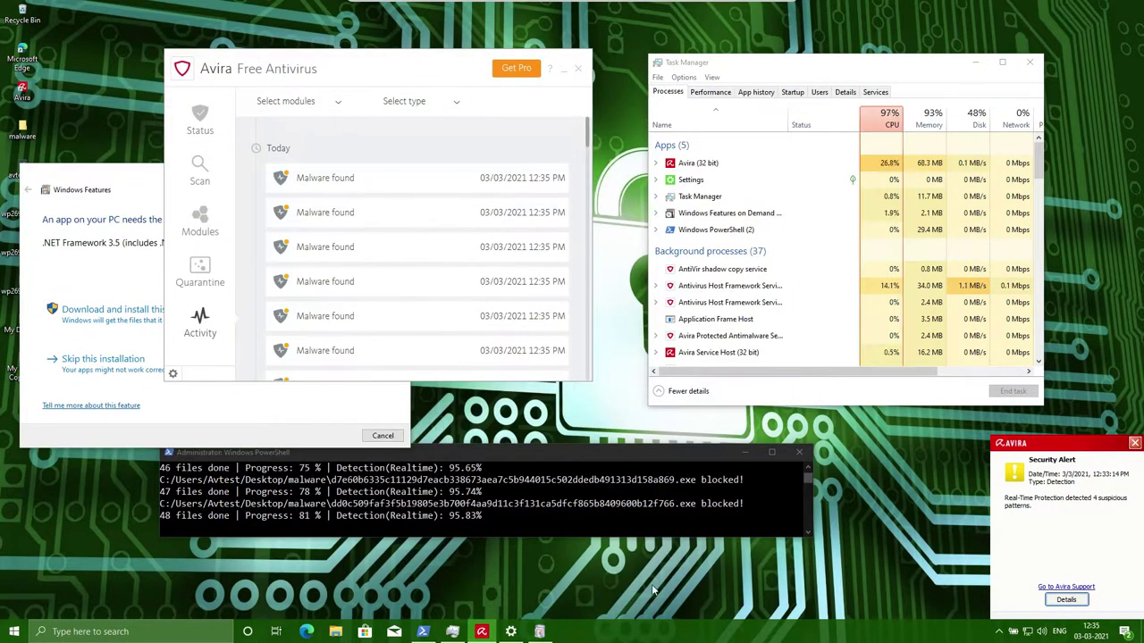
pyautogui.click(626, 528)
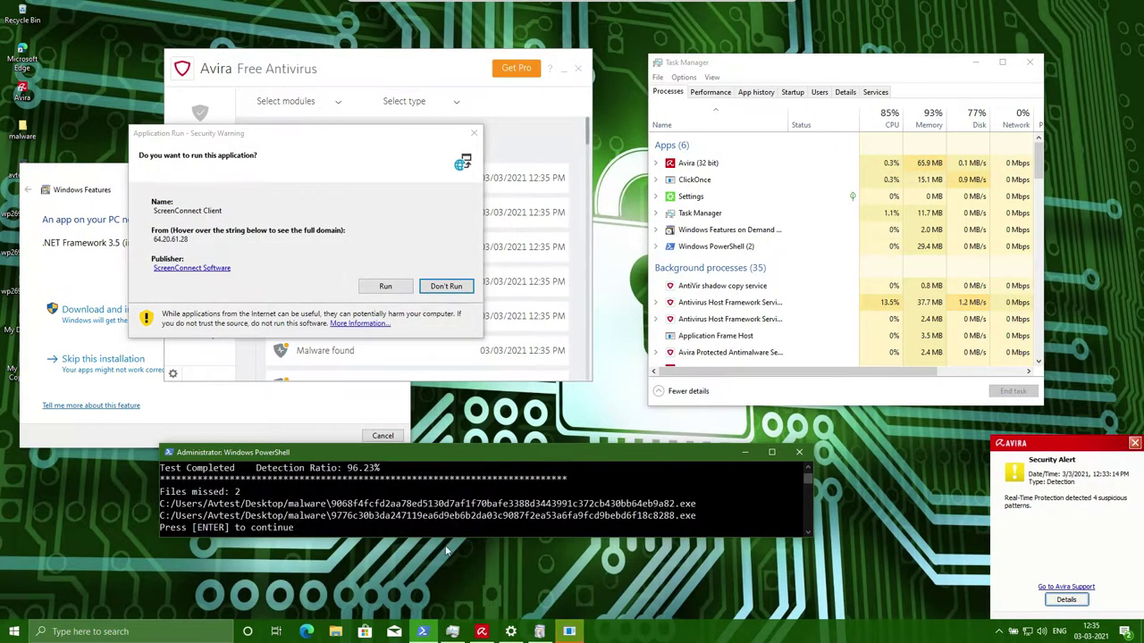
pyautogui.press('Return')
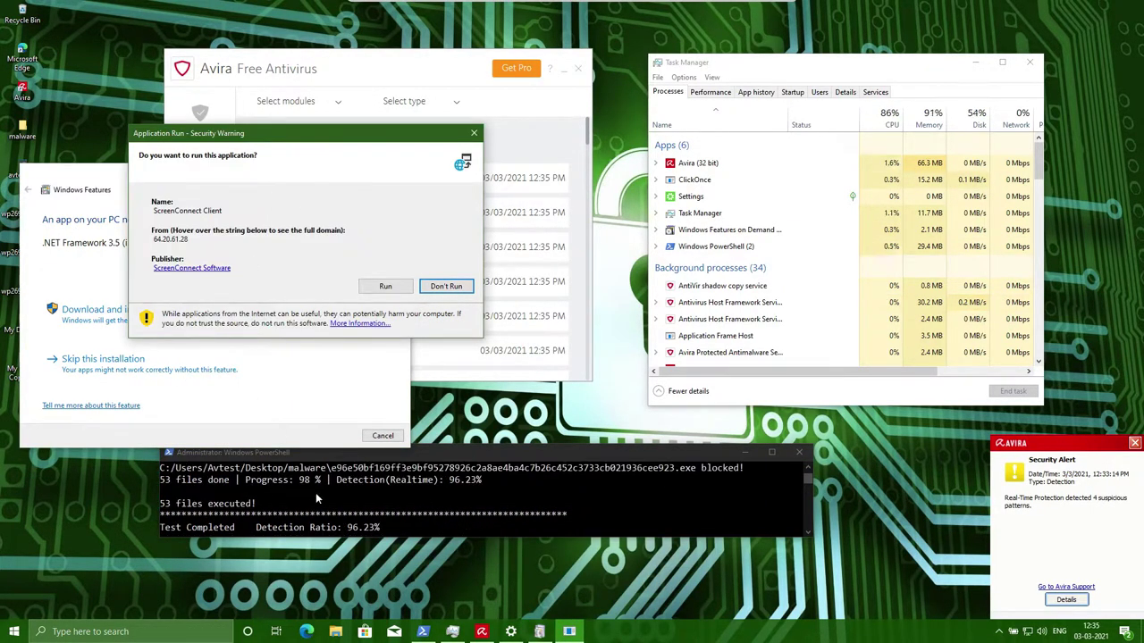
pyautogui.click(427, 497)
pyautogui.press('Return')
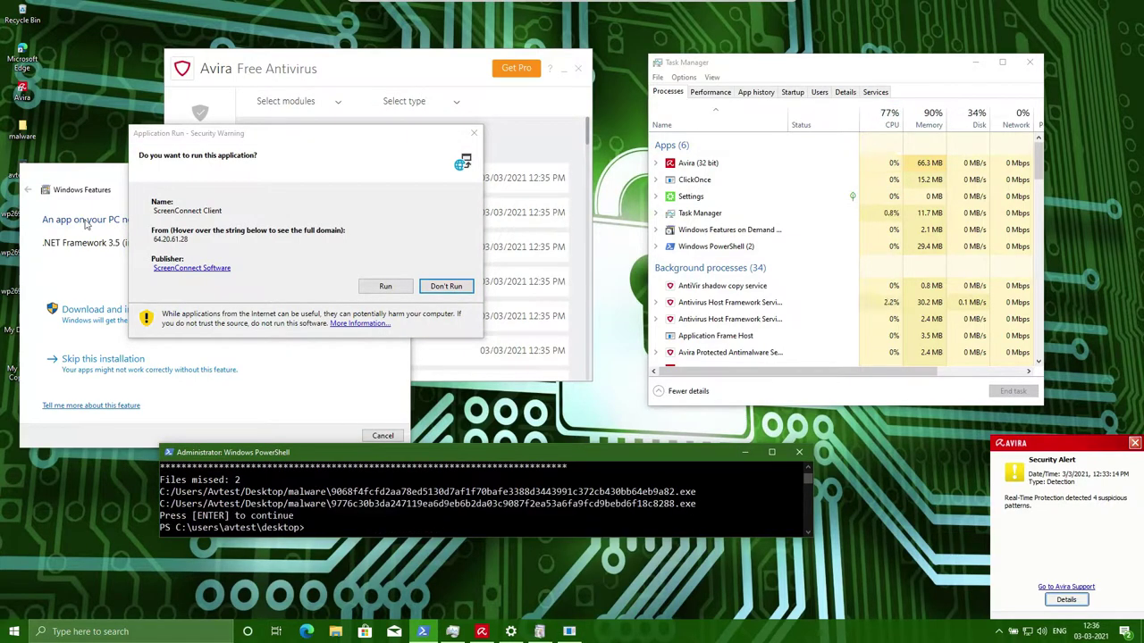
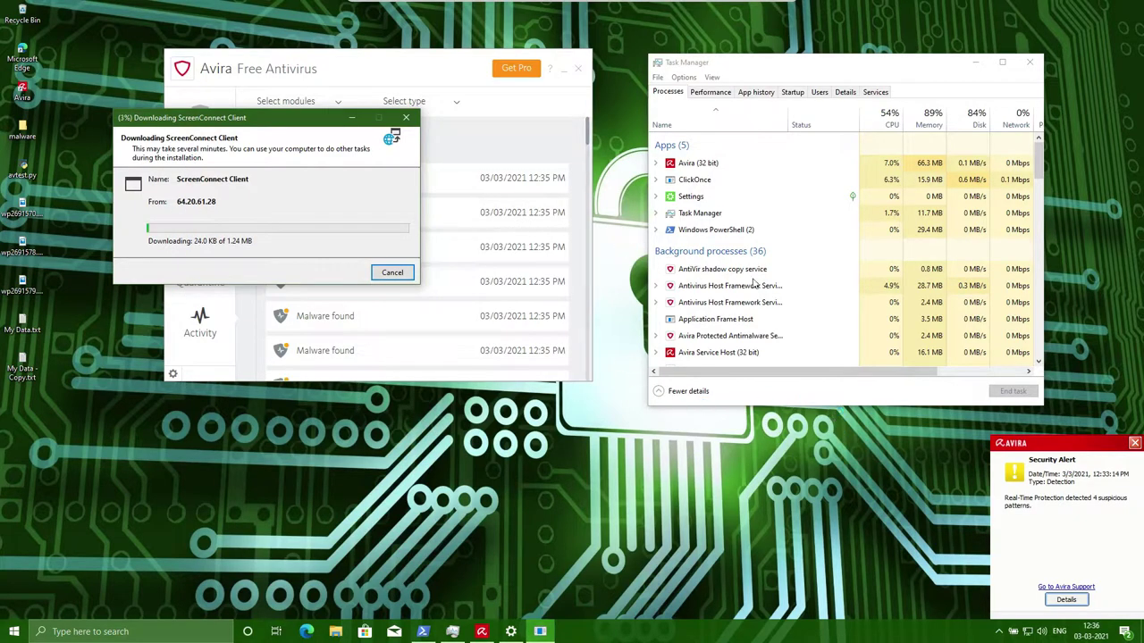
# Step: Examine the running processes in Task Manager, expanding the Windows Features entry, and check the open Windows Features and ScreenConnect dialogs
pyautogui.moveTo(564, 176); pyautogui.dragTo(292, 320)
pyautogui.scroll(-1, 872, 284)
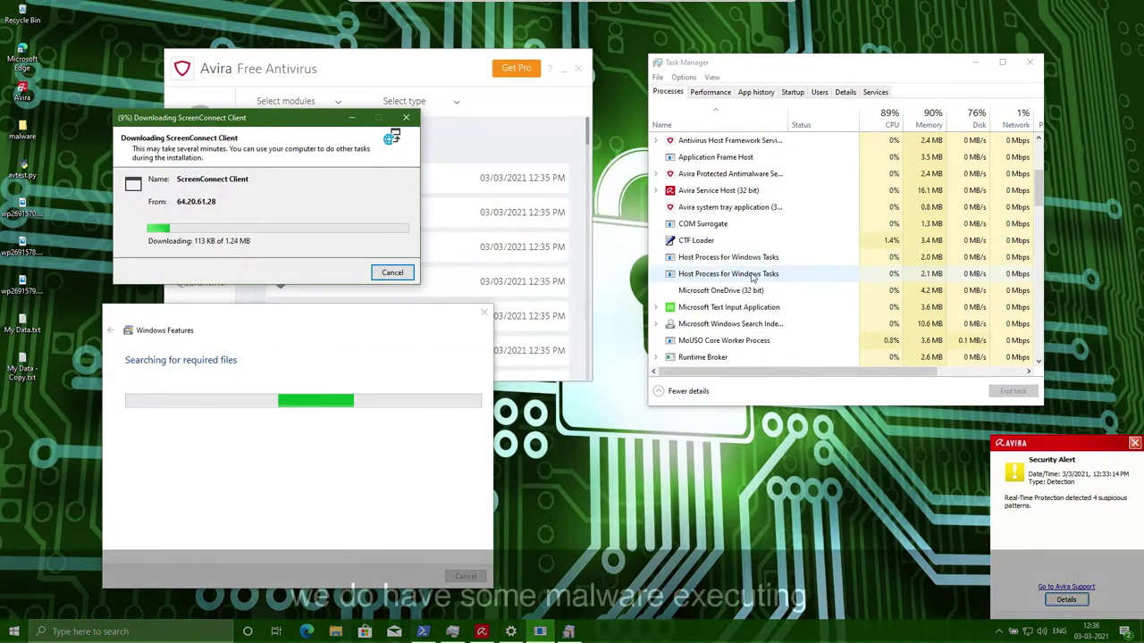
pyautogui.scroll(3, 804, 273)
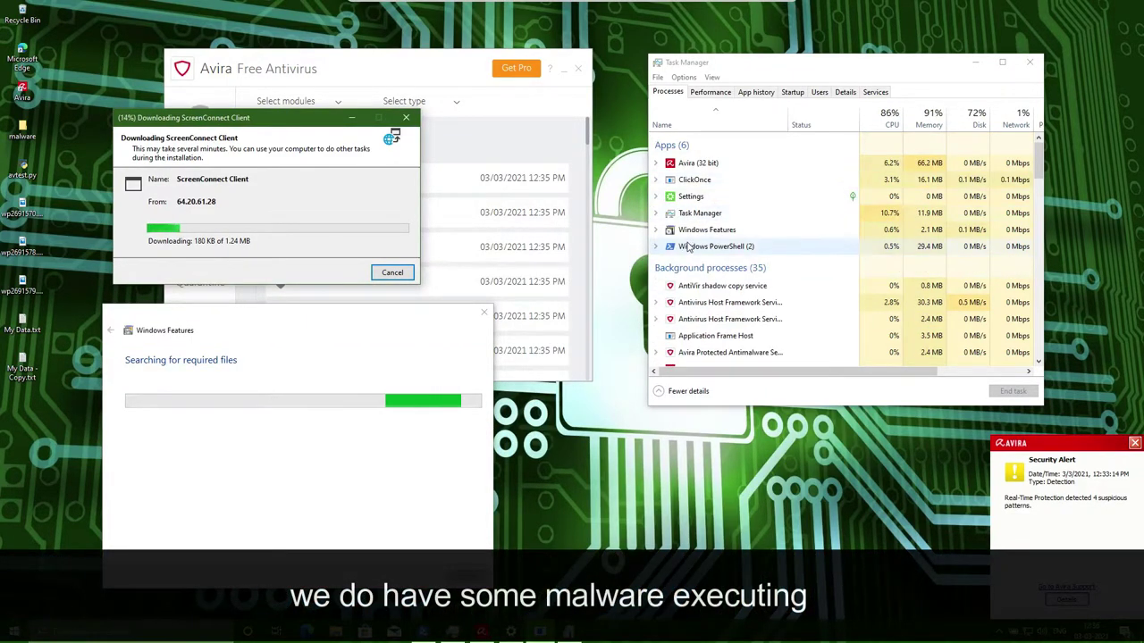
pyautogui.click(656, 230)
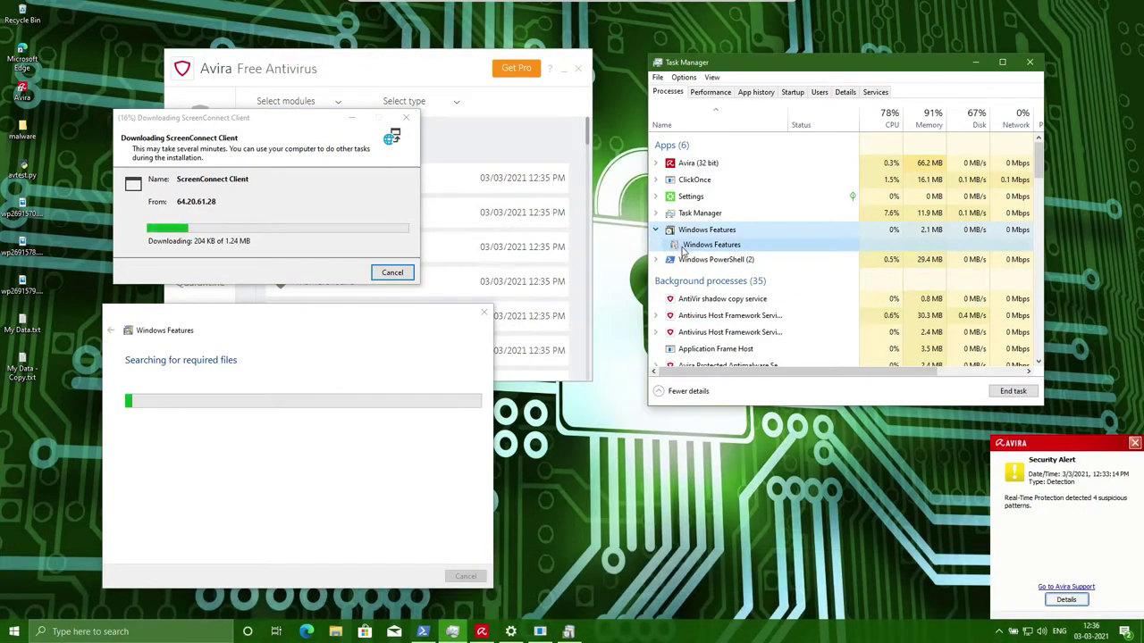
pyautogui.click(671, 245)
pyautogui.click(323, 349)
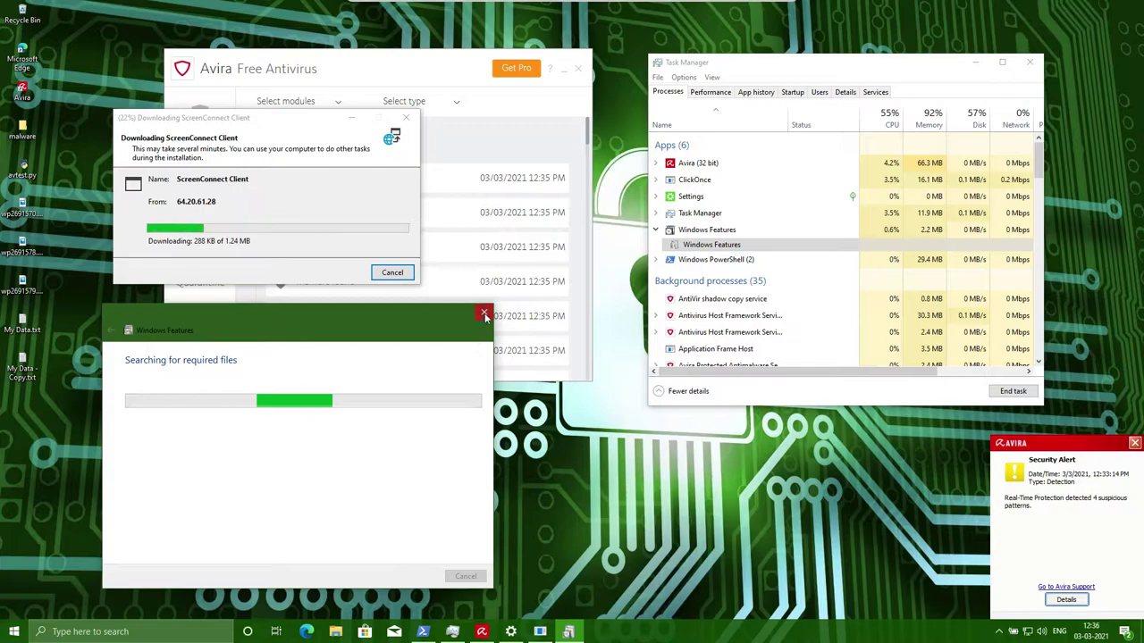
pyautogui.click(203, 146)
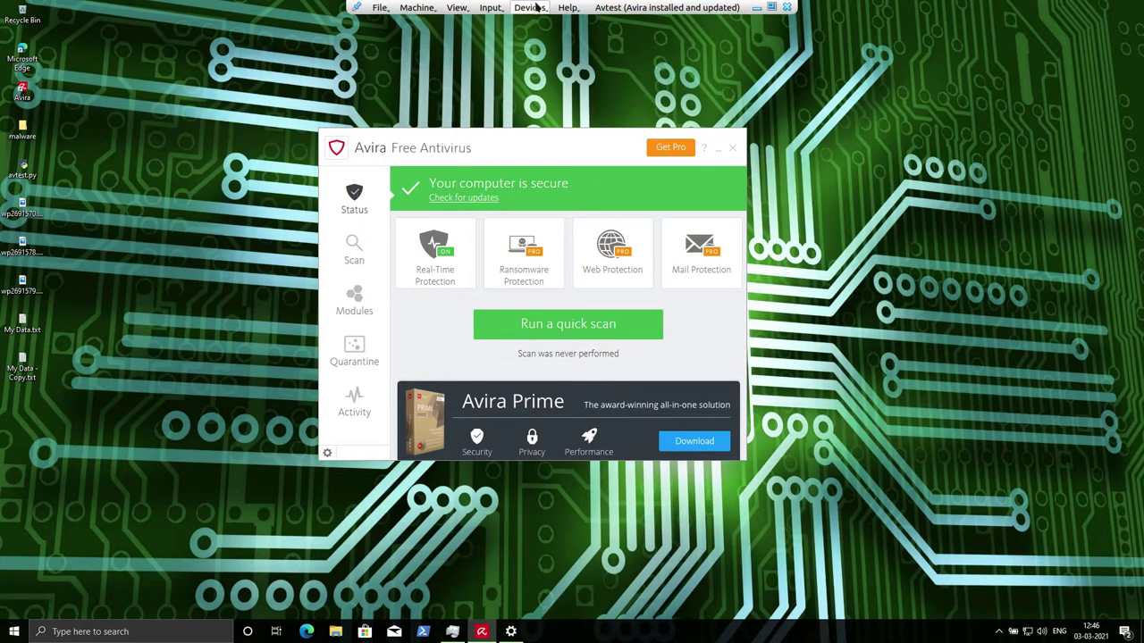
# Step: Disconnect the virtual machine's network adapter
pyautogui.click(532, 7)
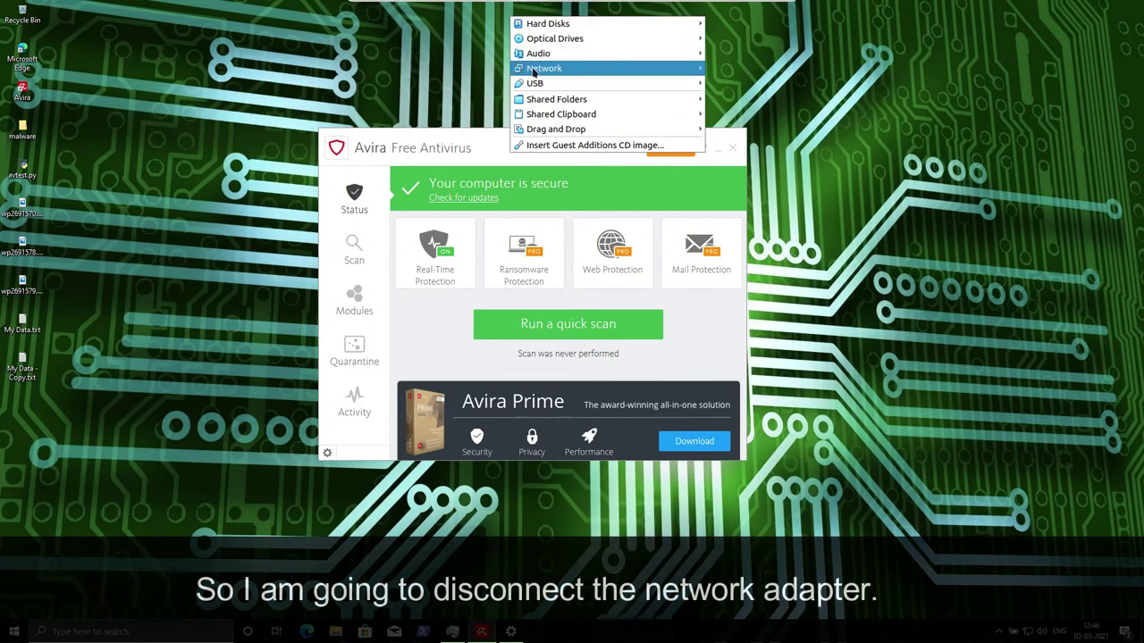
pyautogui.moveTo(620, 77)
pyautogui.click(752, 85)
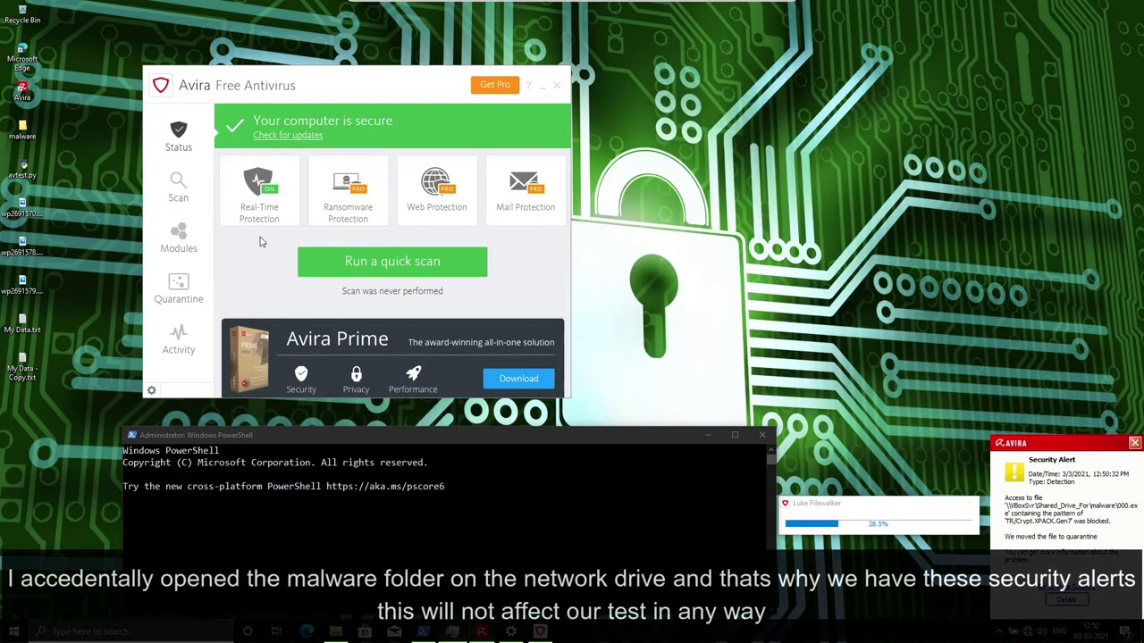
# Step: Open Task Manager, place its window beside the Avira window and show the running processes
pyautogui.hotkey('ctrl', 'shift', 'Escape')
pyautogui.moveTo(84, 15); pyautogui.dragTo(703, 68)
pyautogui.click(640, 96)
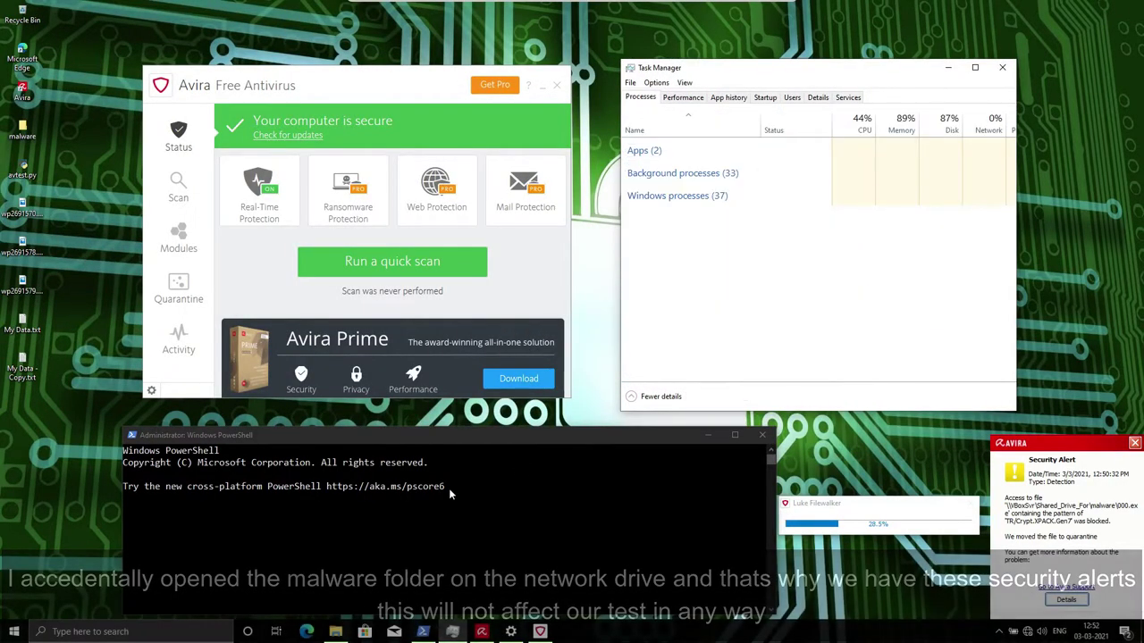
# Step: Change the PowerShell directory to C:/users/avtest/desktop and clear the console
pyautogui.click(449, 488)
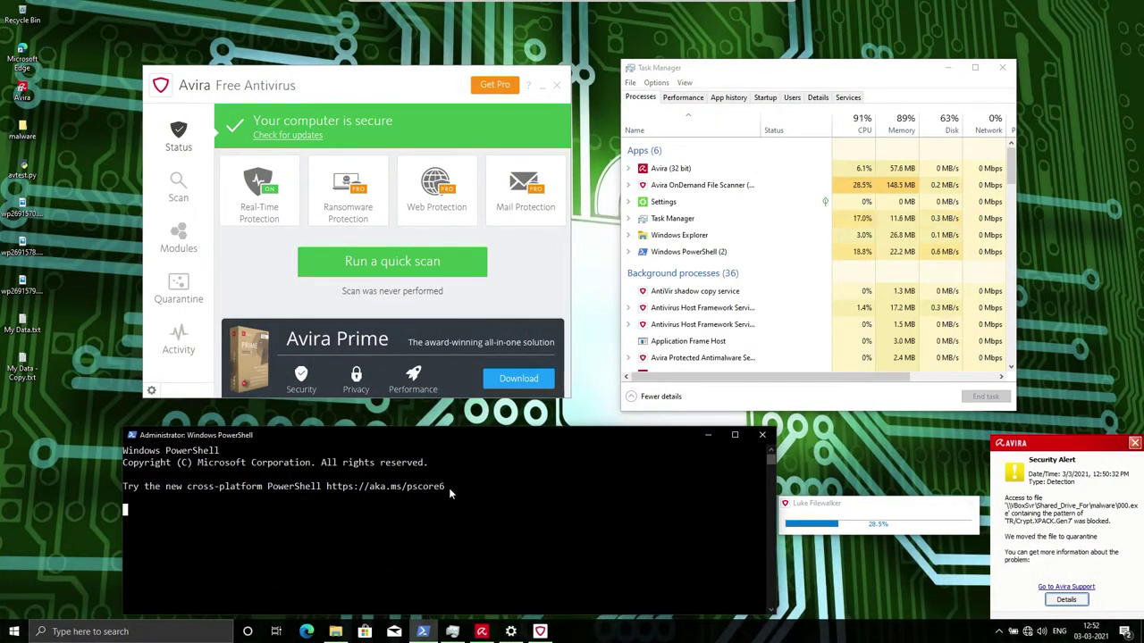
pyautogui.write('cd C:/users/malwa')
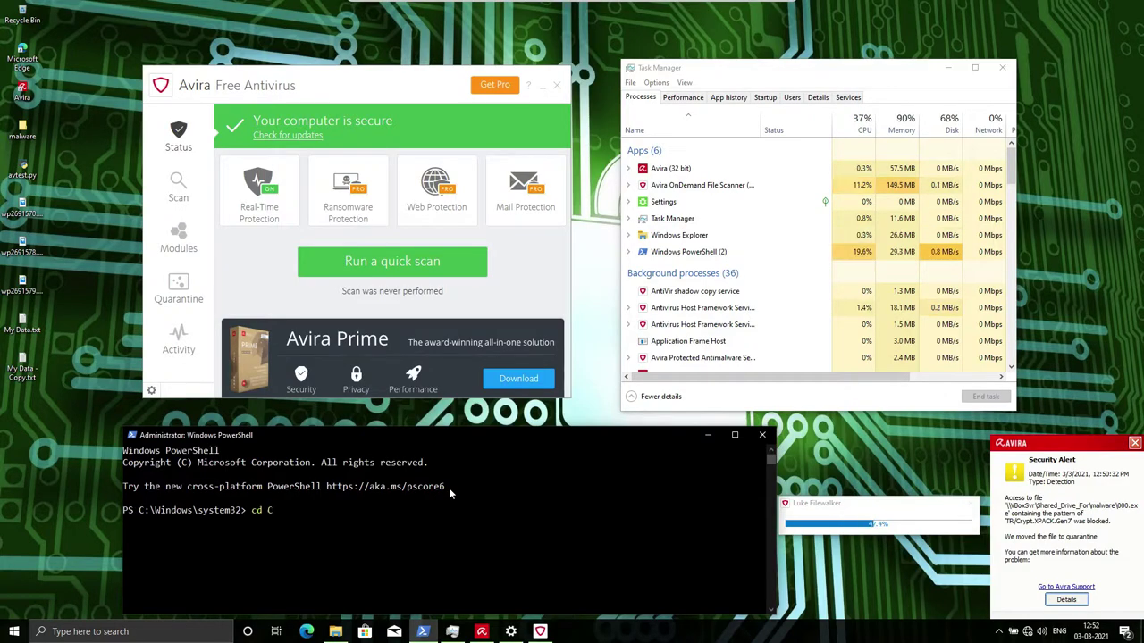
pyautogui.press('BackSpace')
pyautogui.press('BackSpace')
pyautogui.press('BackSpace')
pyautogui.press('BackSpace')
pyautogui.press('BackSpace')
pyautogui.write('avtest/desktop')
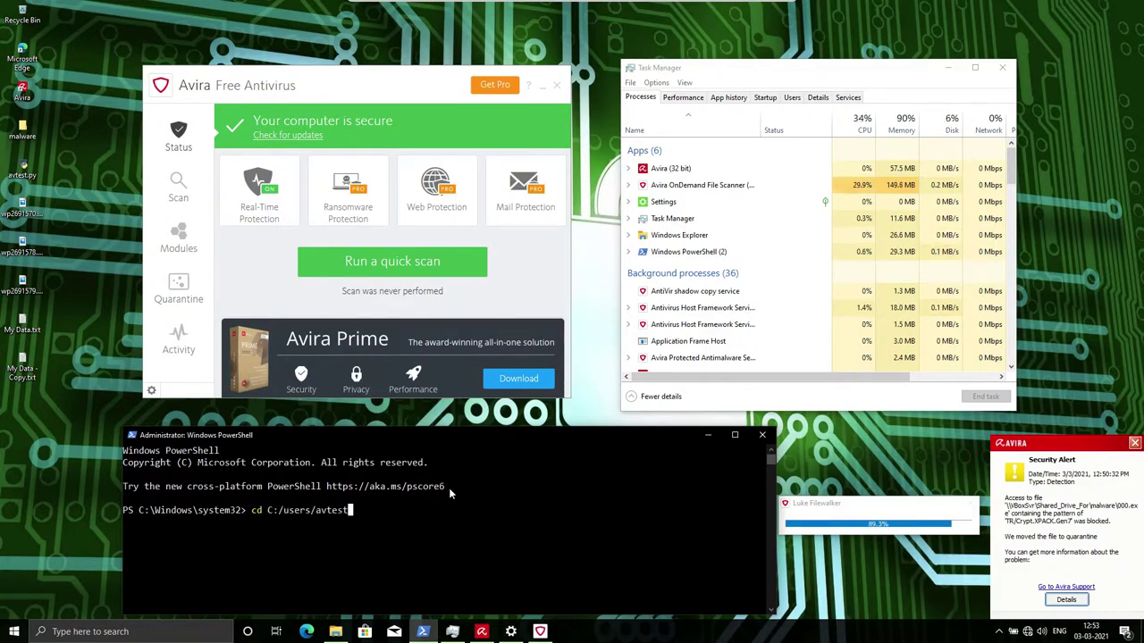
pyautogui.press('Return')
pyautogui.write('cls')
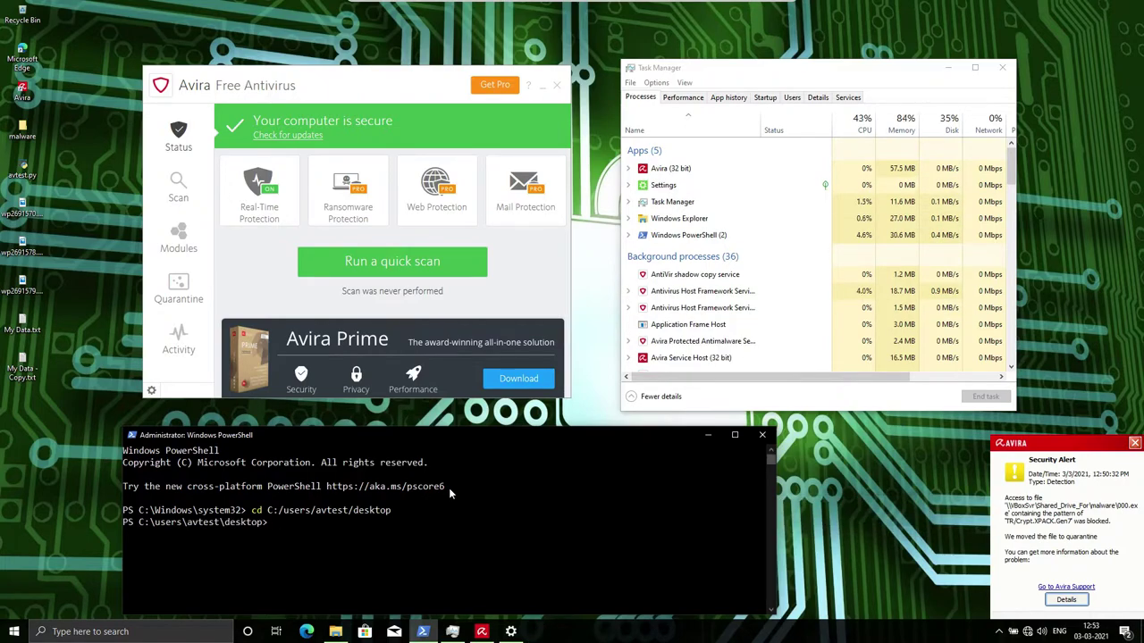
pyautogui.press('Return')
# Step: Run avtest.py with Python and answer Yes to the question whether the antivirus is turned on
pyautogui.write('python avtest.py')
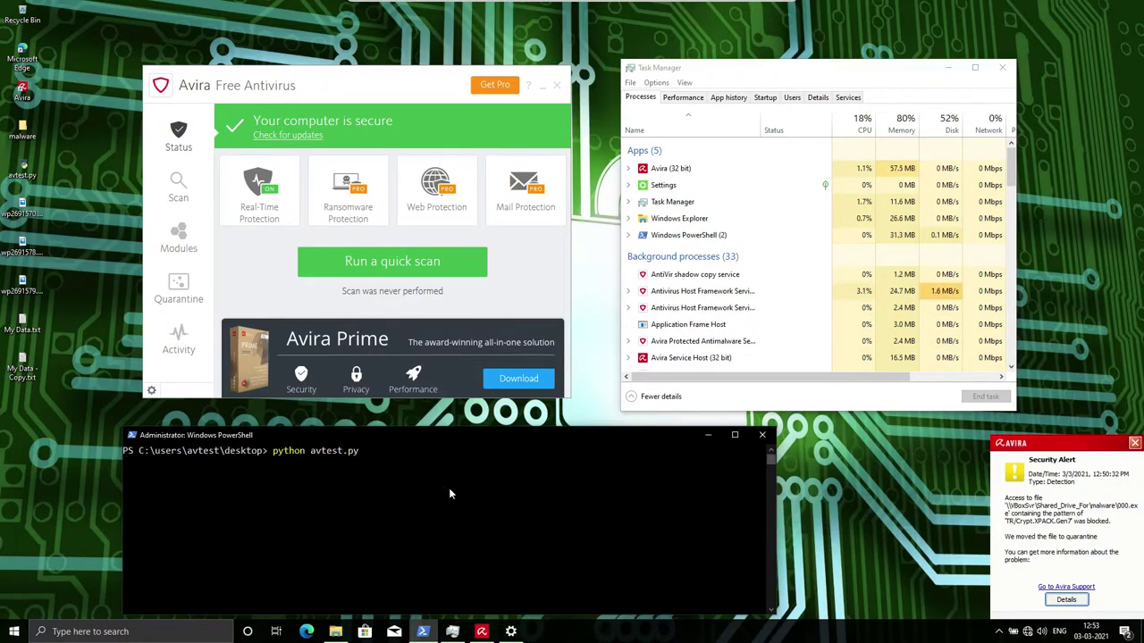
pyautogui.press('Return')
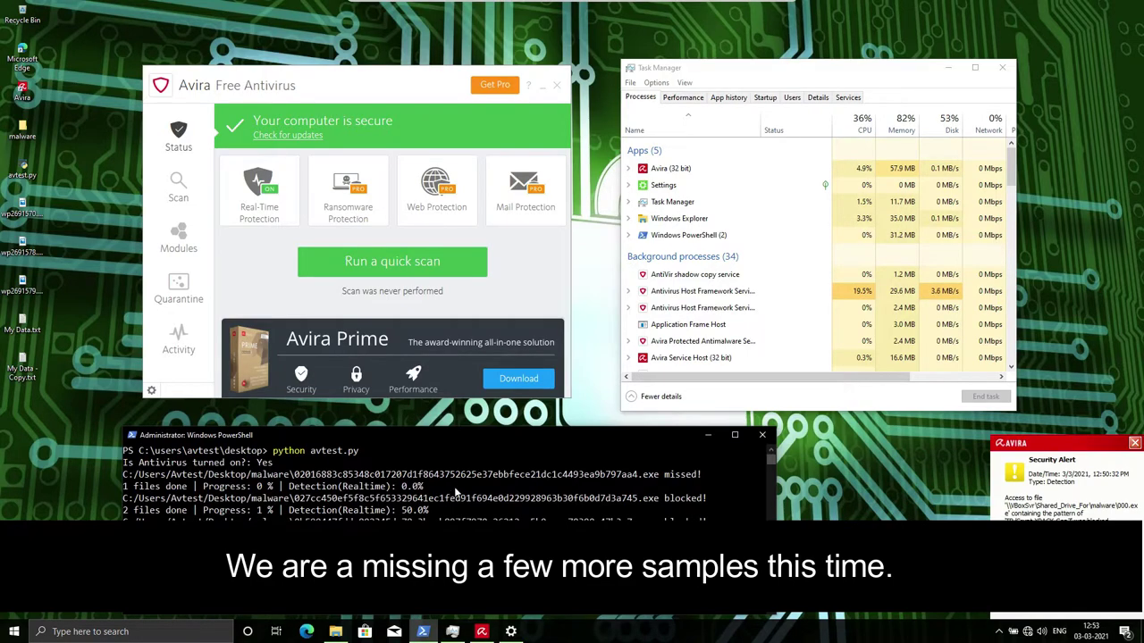
# Step: Move the PowerShell window down below the Avira window and expand the Python 3.7 process group in Task Manager
pyautogui.moveTo(371, 432); pyautogui.dragTo(369, 511)
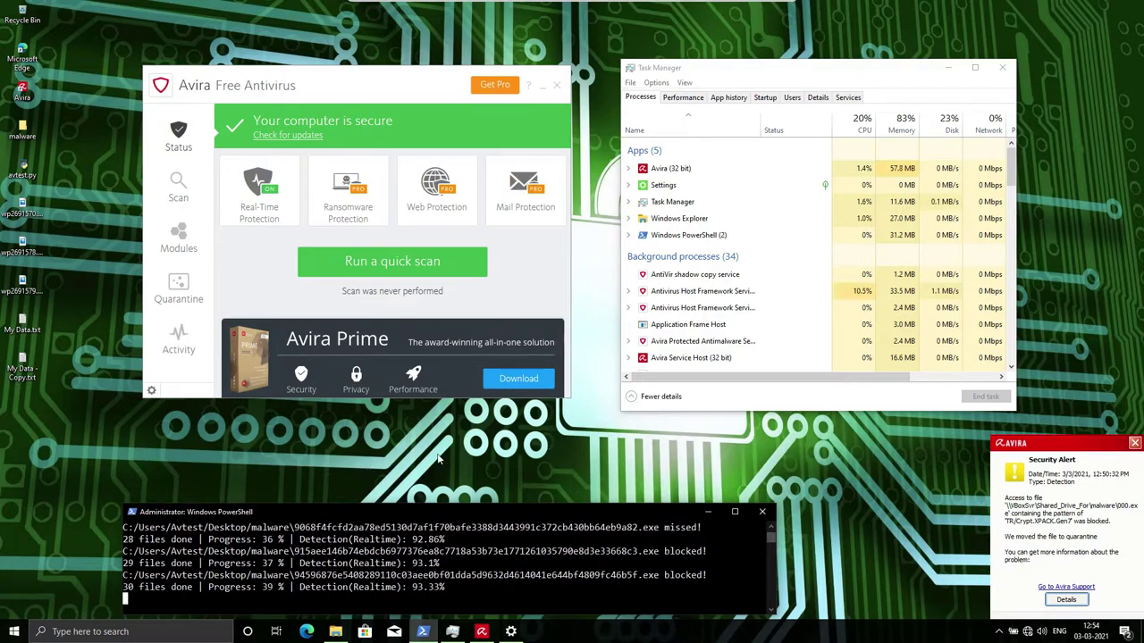
pyautogui.scroll(-8, 760, 320)
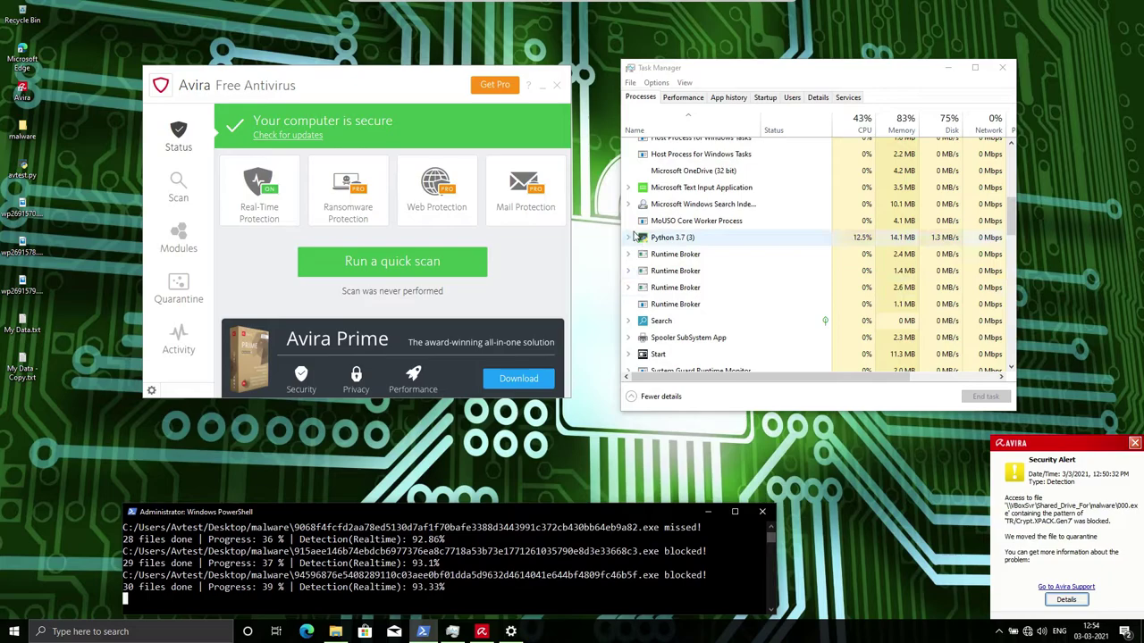
pyautogui.click(629, 237)
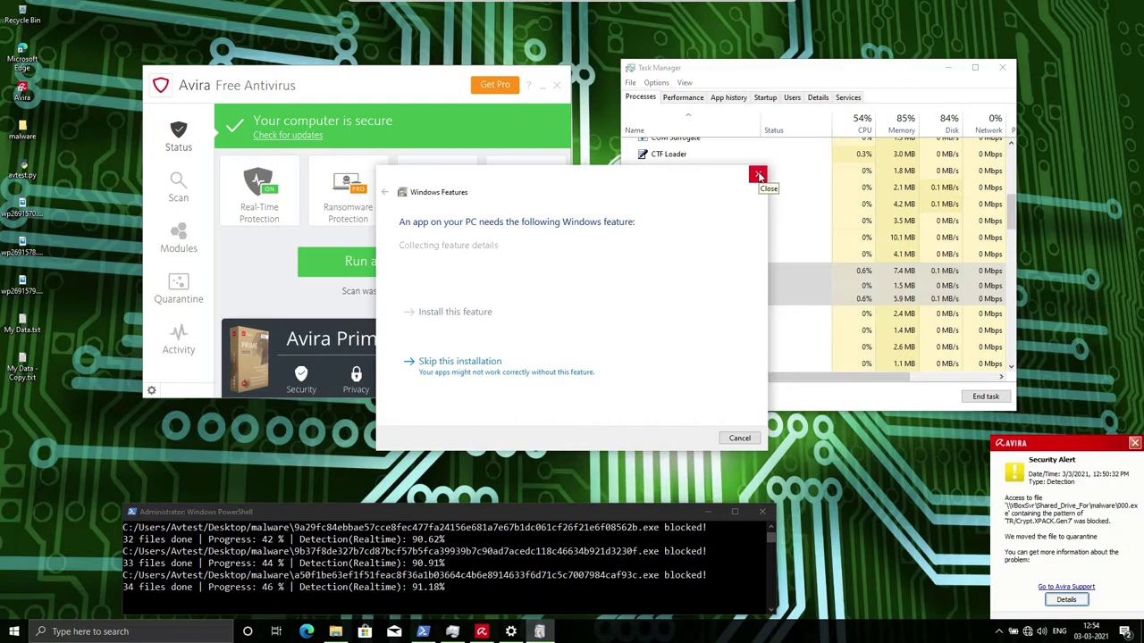
# Step: Close the Windows Features dialog and acknowledge the LoadString error message during the malware test
pyautogui.click(758, 174)
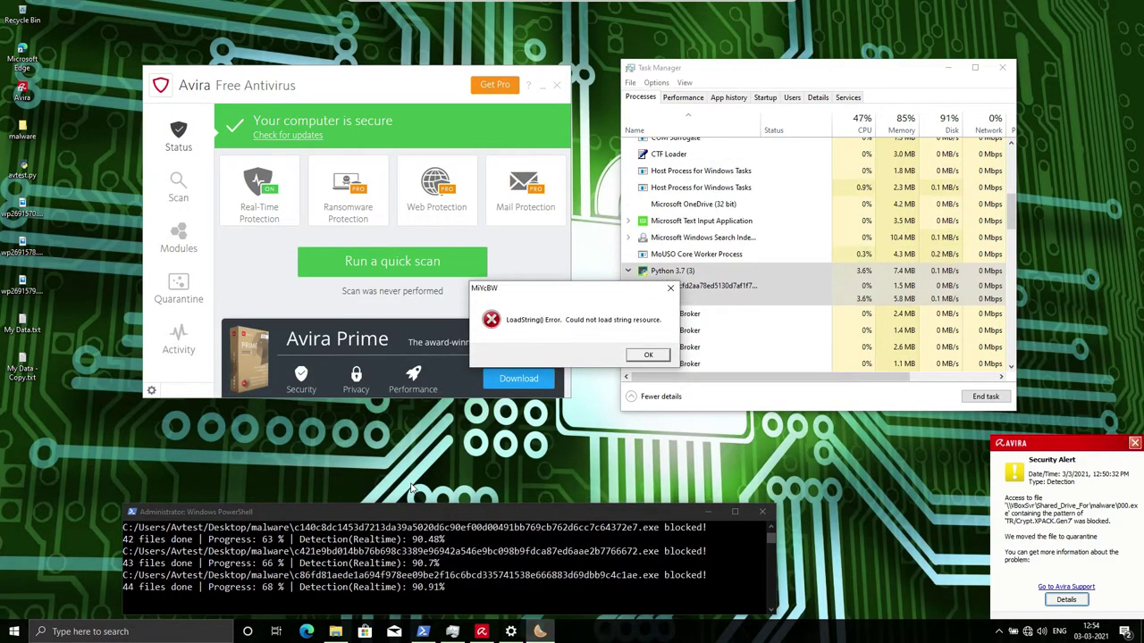
pyautogui.click(651, 357)
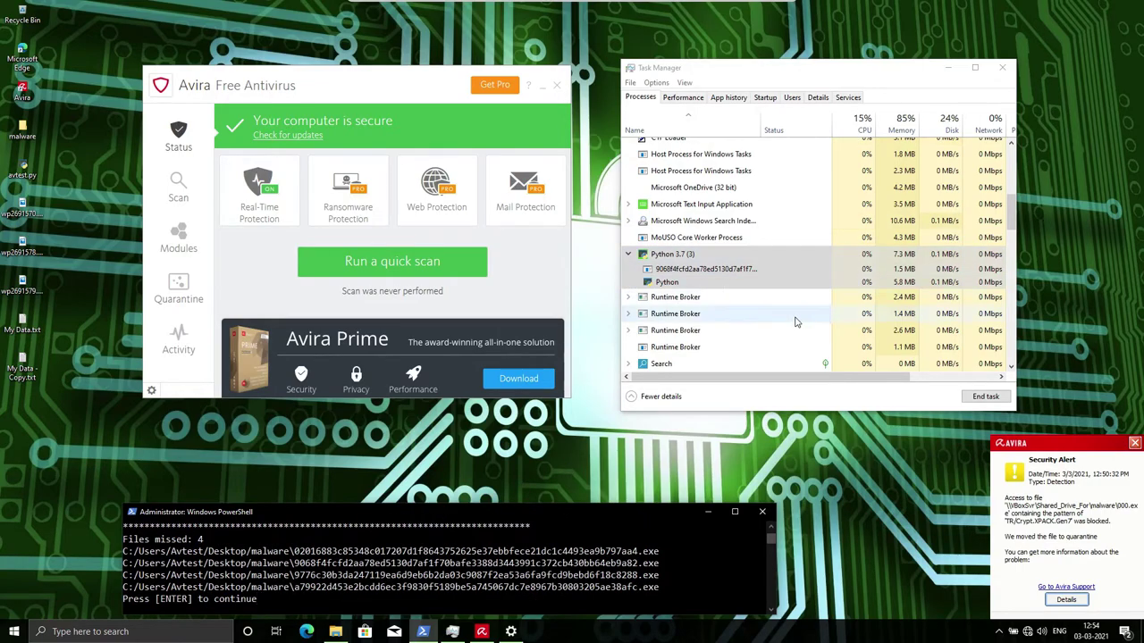
# Step: Look over the remaining Task Manager processes and dismiss the virtual machine's mouse pointer integration notice
pyautogui.scroll(3, 754, 288)
pyautogui.scroll(3, 753, 287)
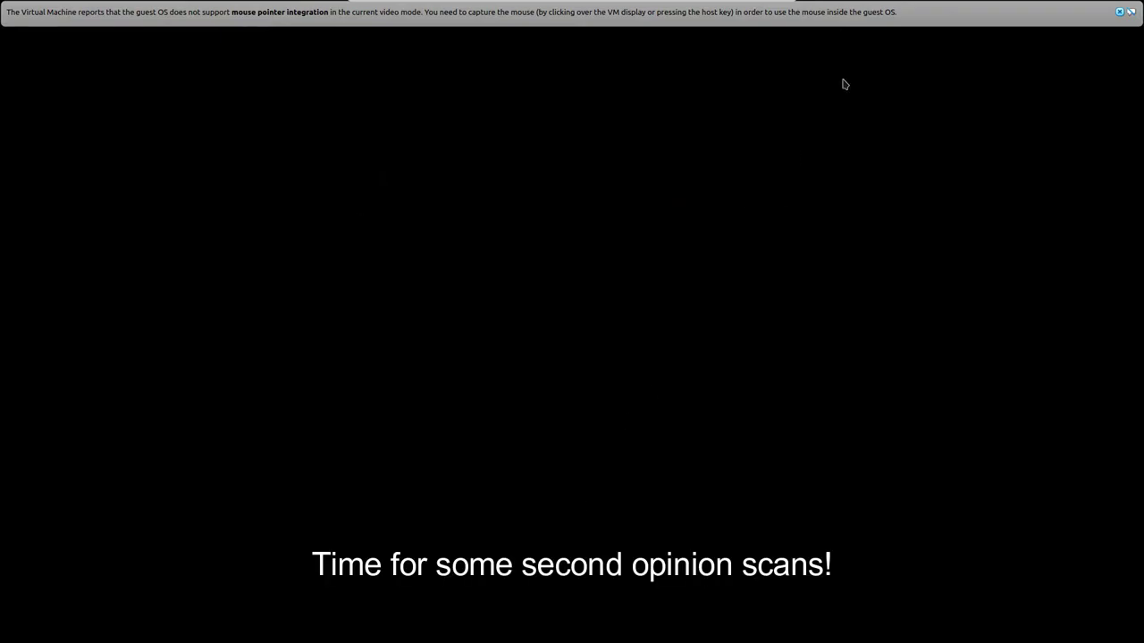
pyautogui.click(1120, 12)
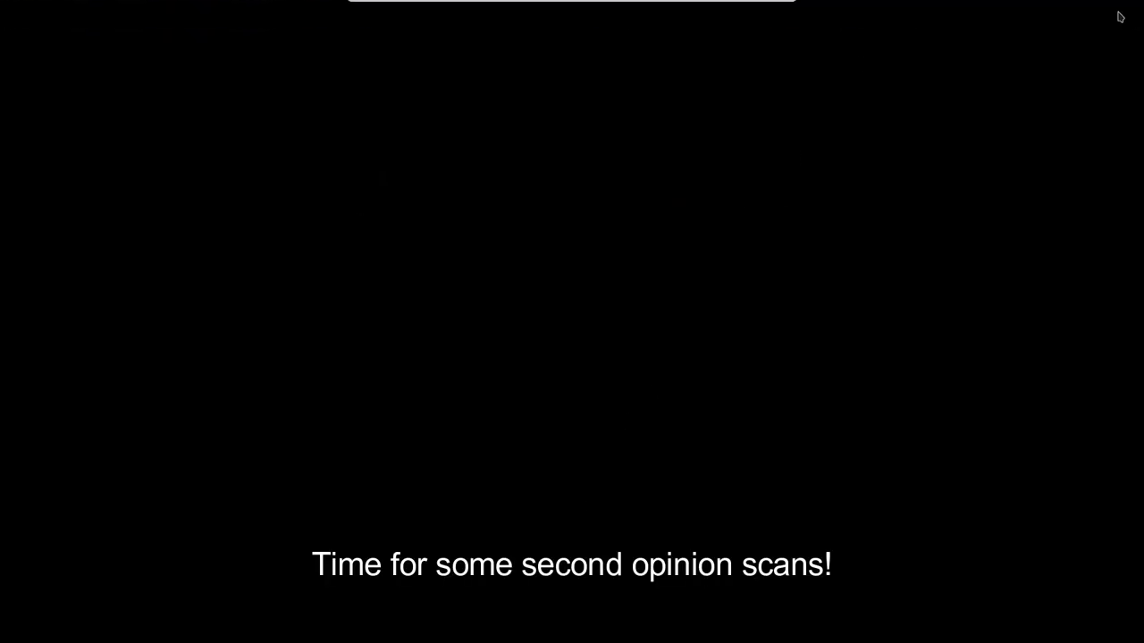